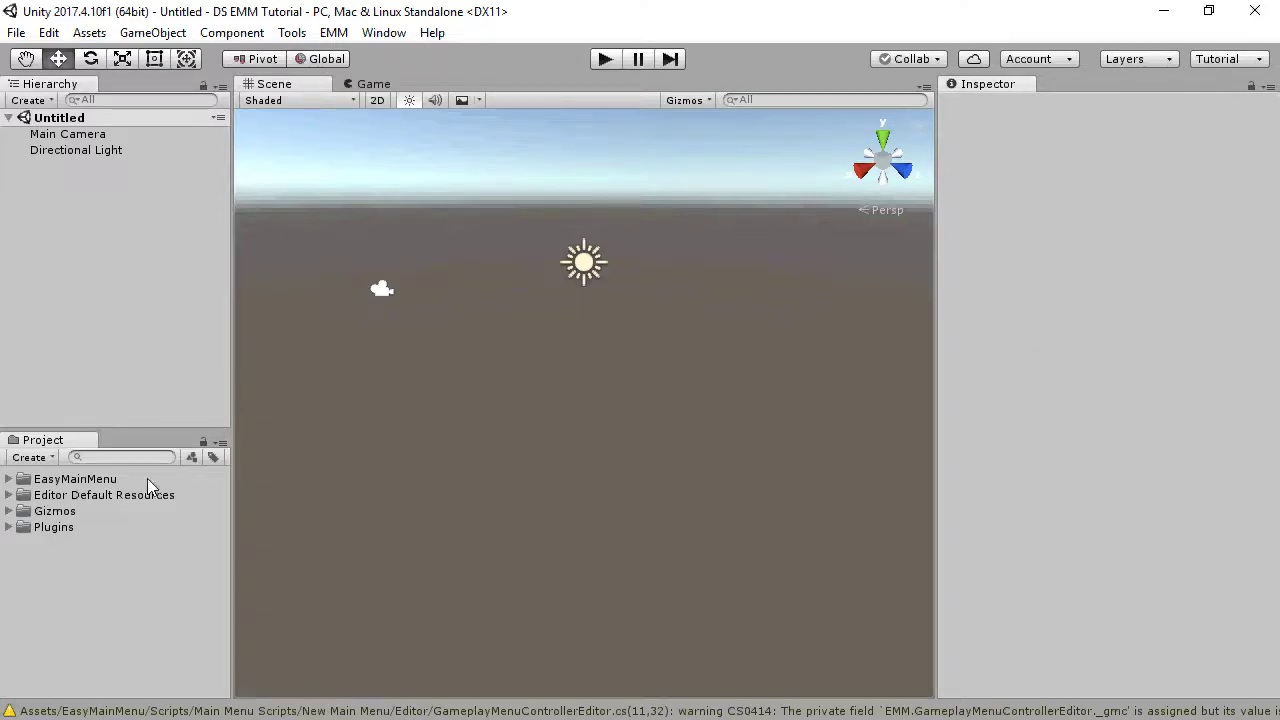
Step: Expand Plugins > Pixel Crushers > Dialogue System > Demo > Scenes to reveal DemoScene1
click(8, 527)
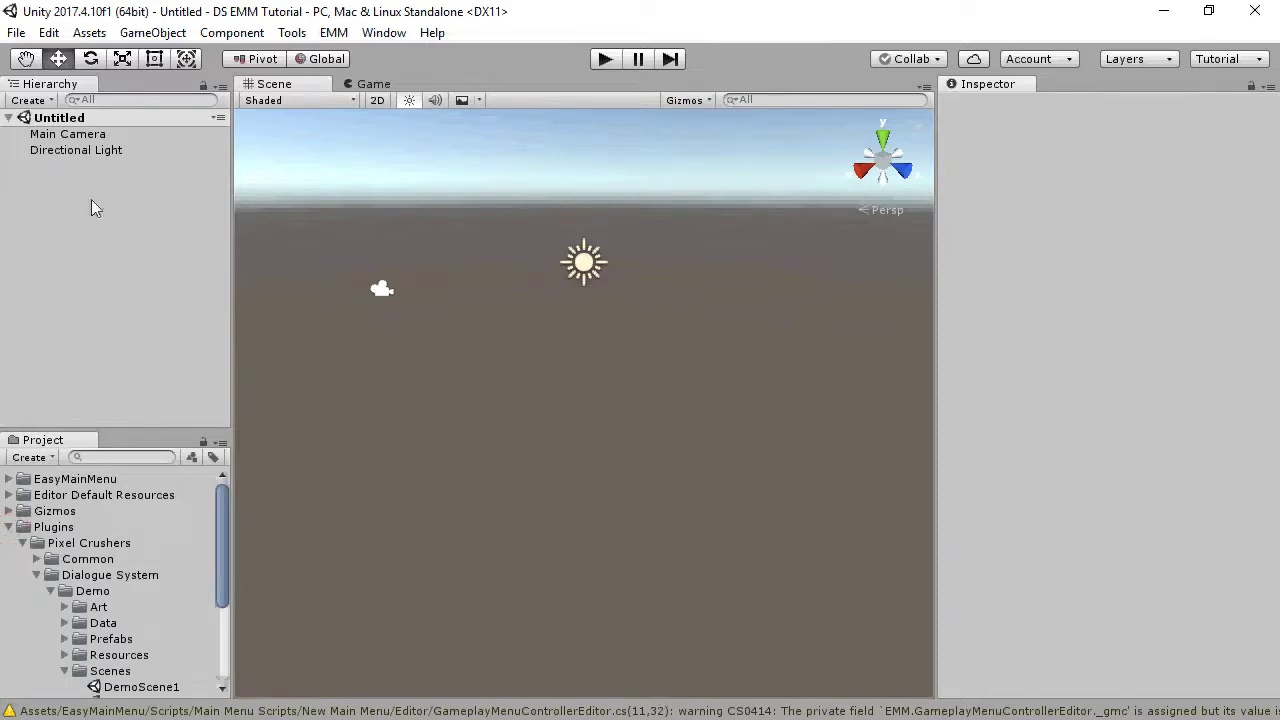
Step: From Build Settings, open Player Settings and enter PIXELCRUSHERS_SAVESYSTEM in Scripting Define Symbols
click(16, 32)
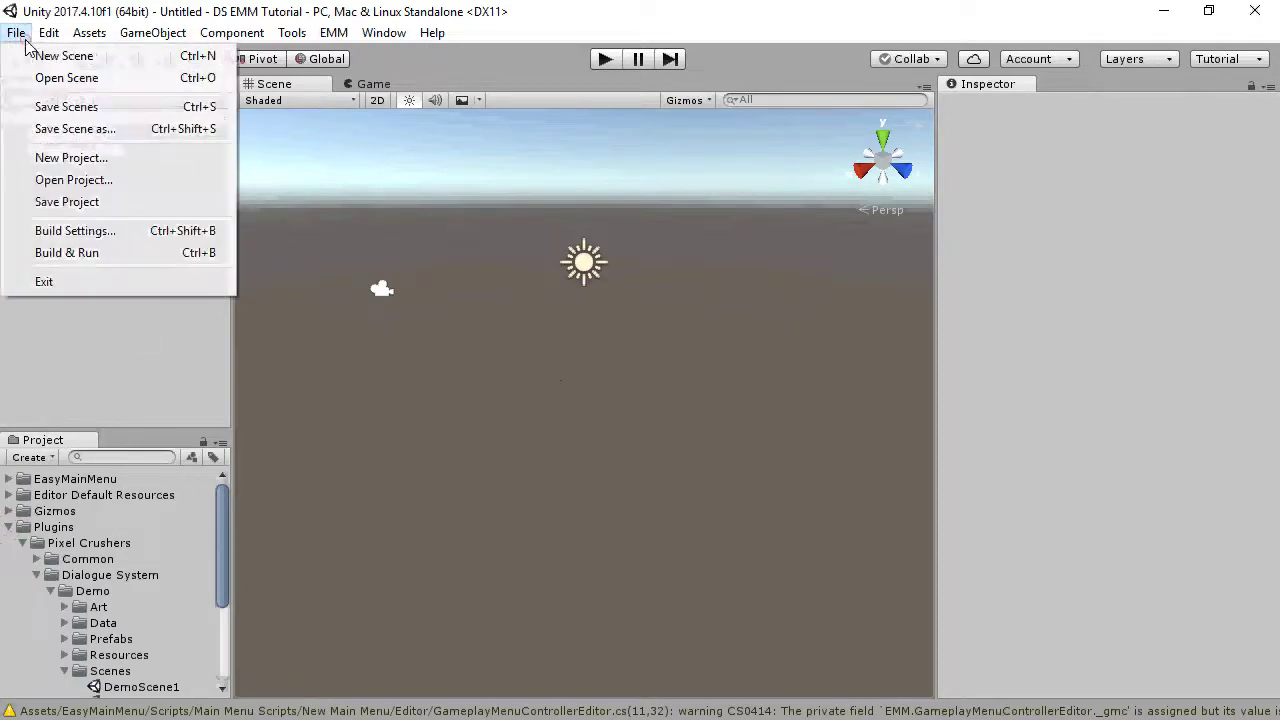
click(47, 230)
drag(568, 80, 460, 93)
click(441, 654)
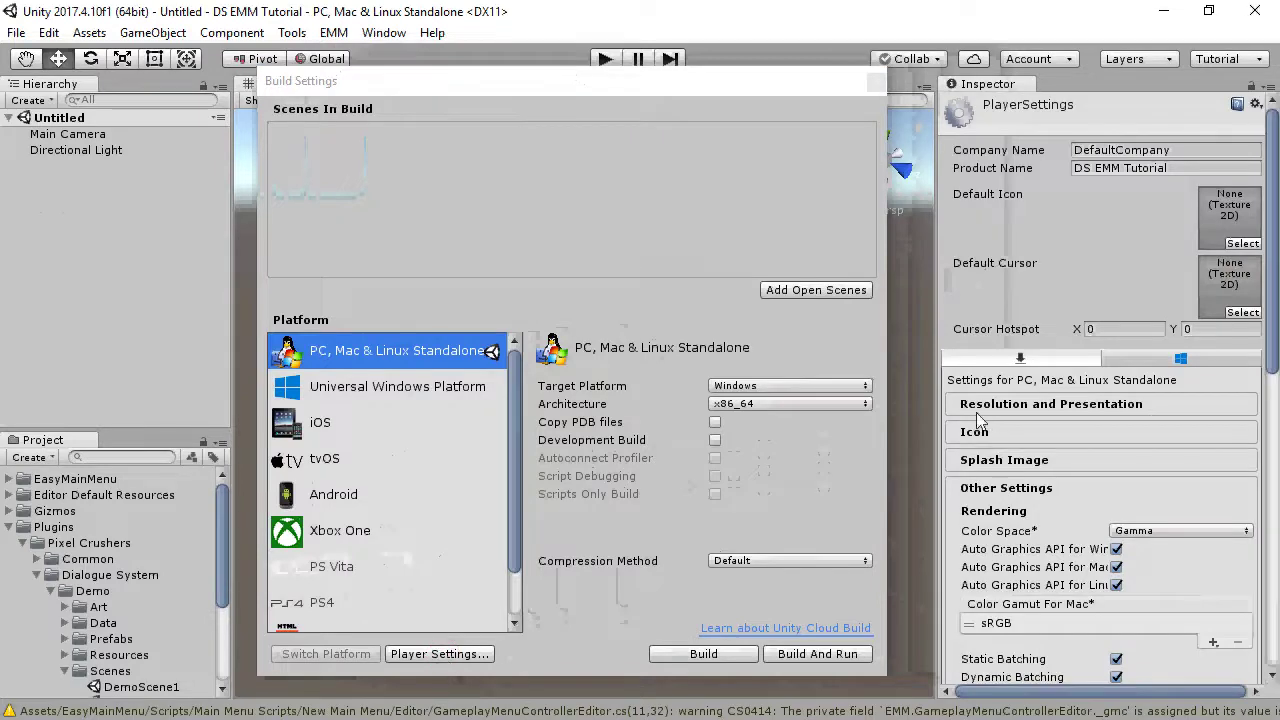
scroll(1127, 440, down, 10)
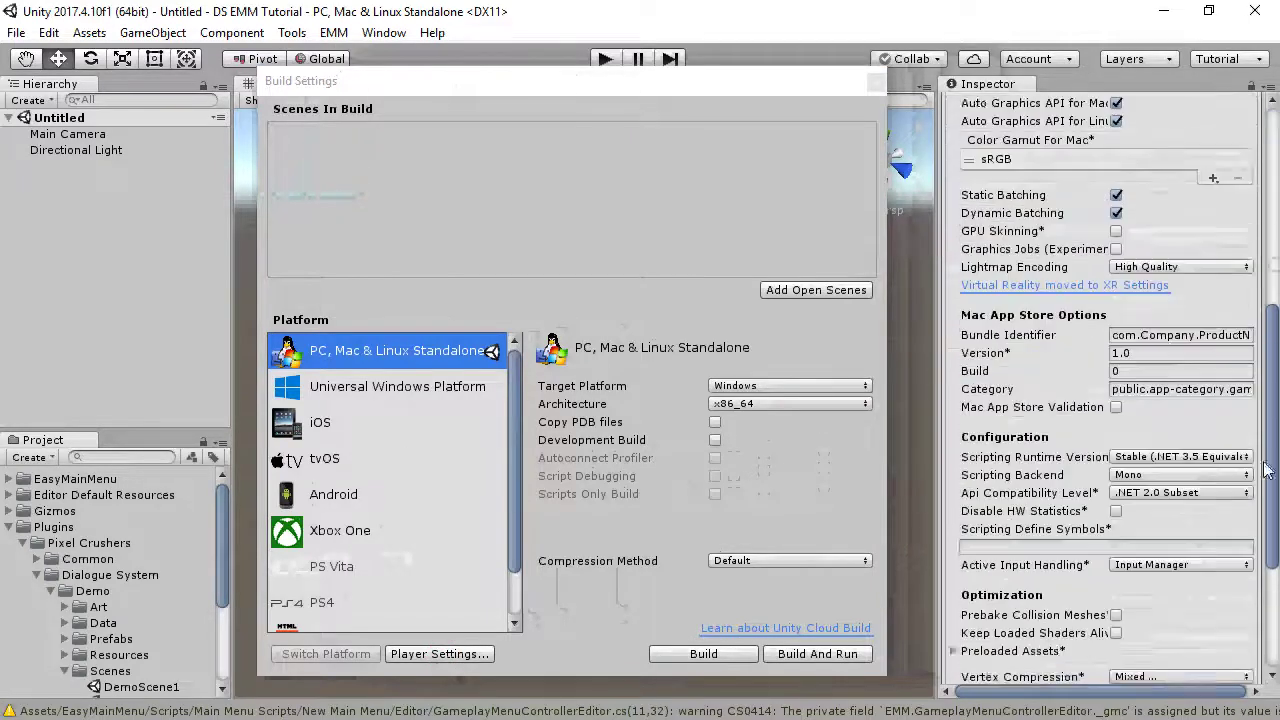
click(1026, 444)
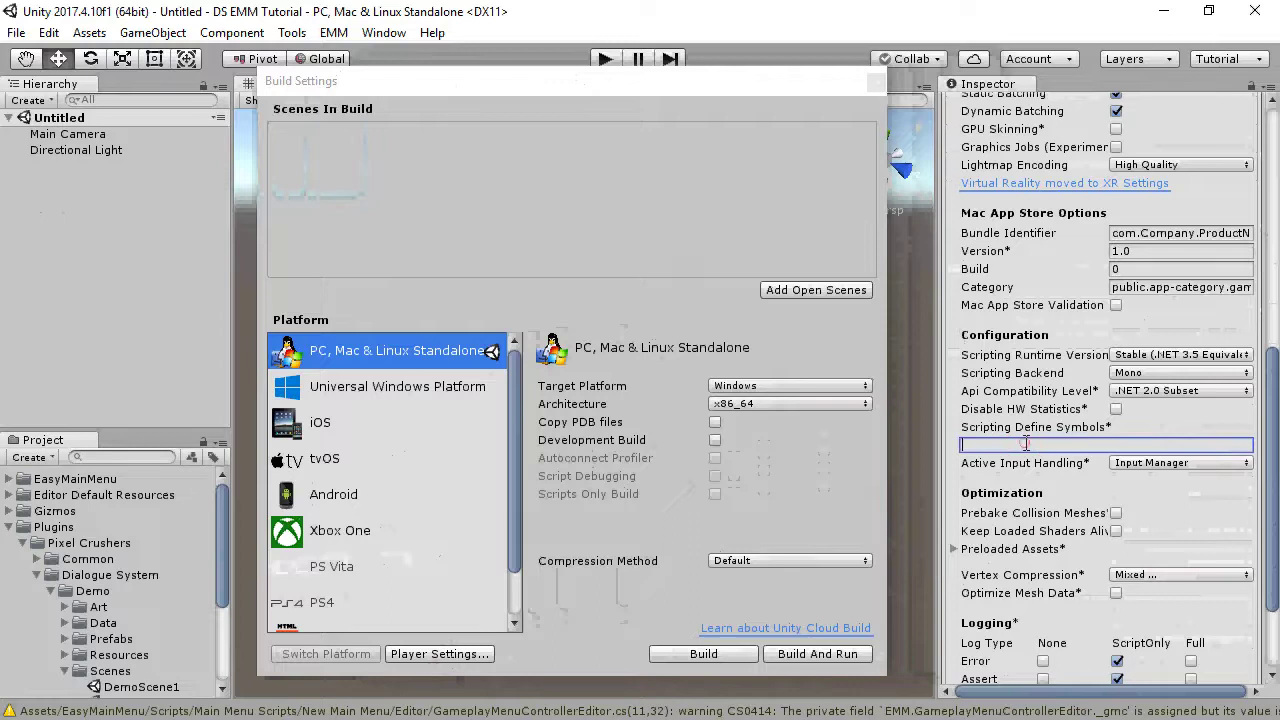
text(PIXELCRUSHERS_SAVESYSTEM)
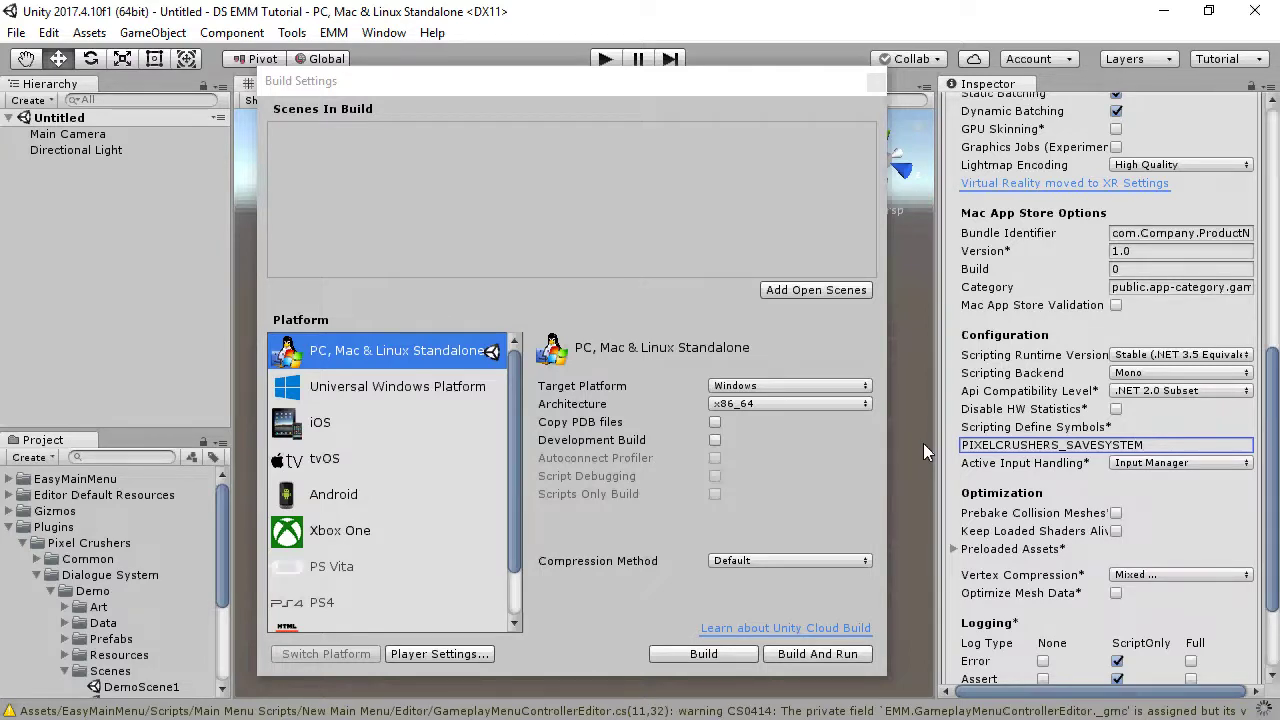
Step: Add MainMenu, LoadingScreen and DemoScene1 to Scenes In Build as entries 0, 1 and 2
click(9, 479)
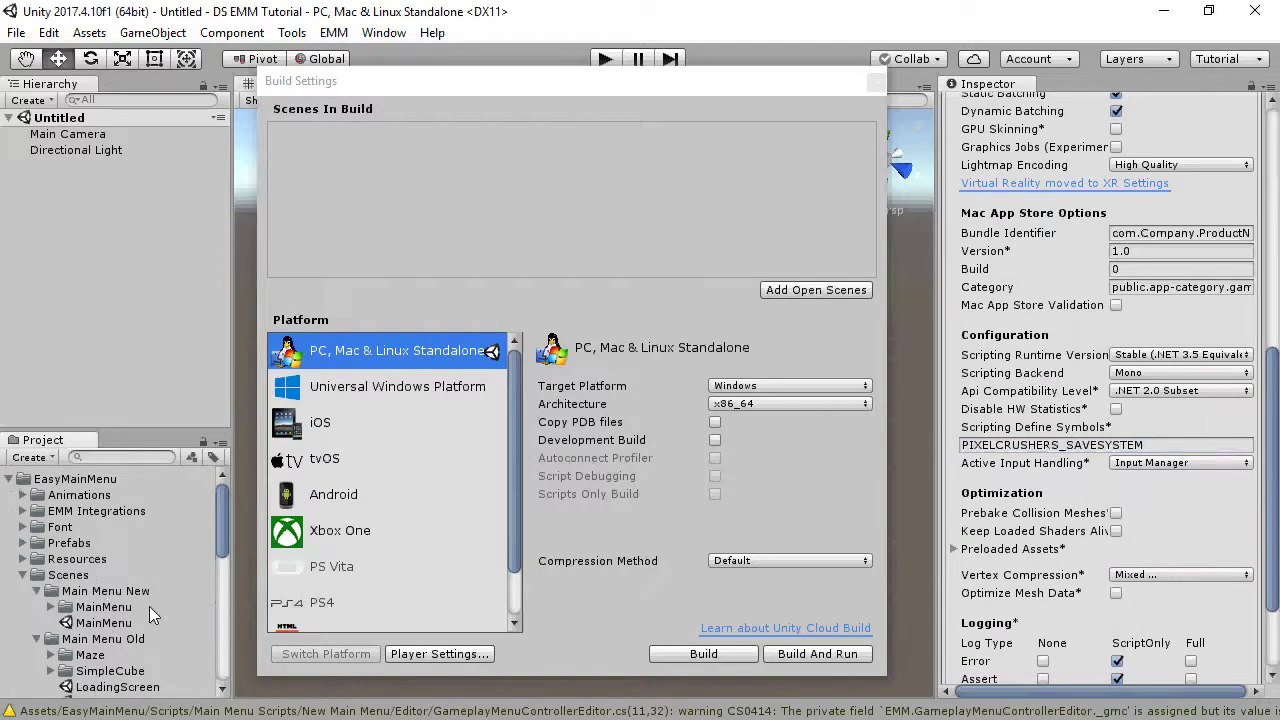
drag(103, 622, 339, 218)
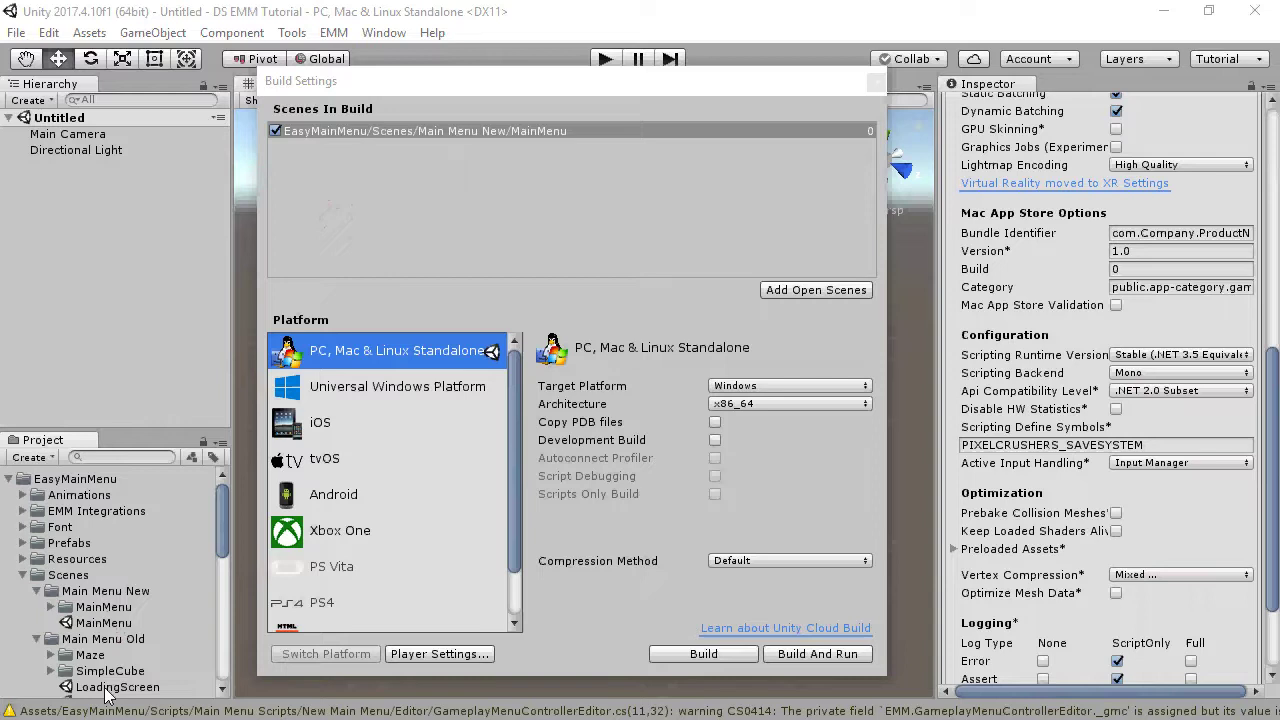
drag(108, 694, 352, 254)
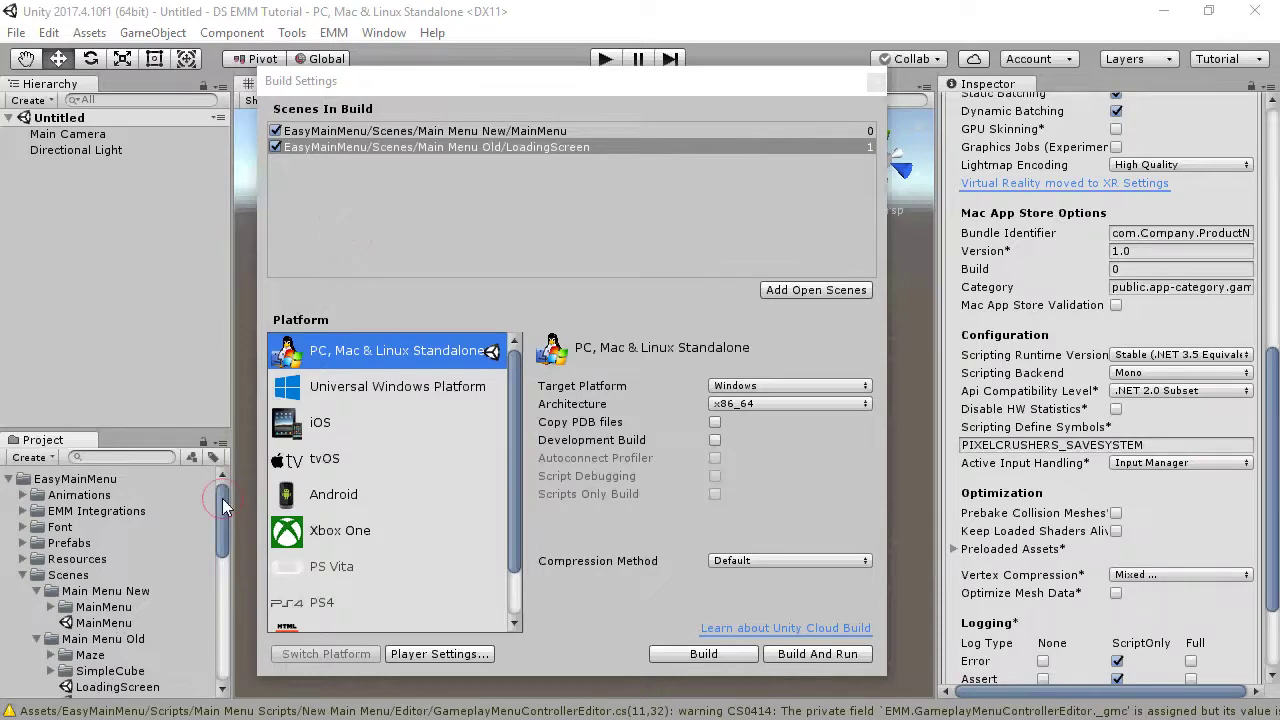
drag(222, 498, 393, 213)
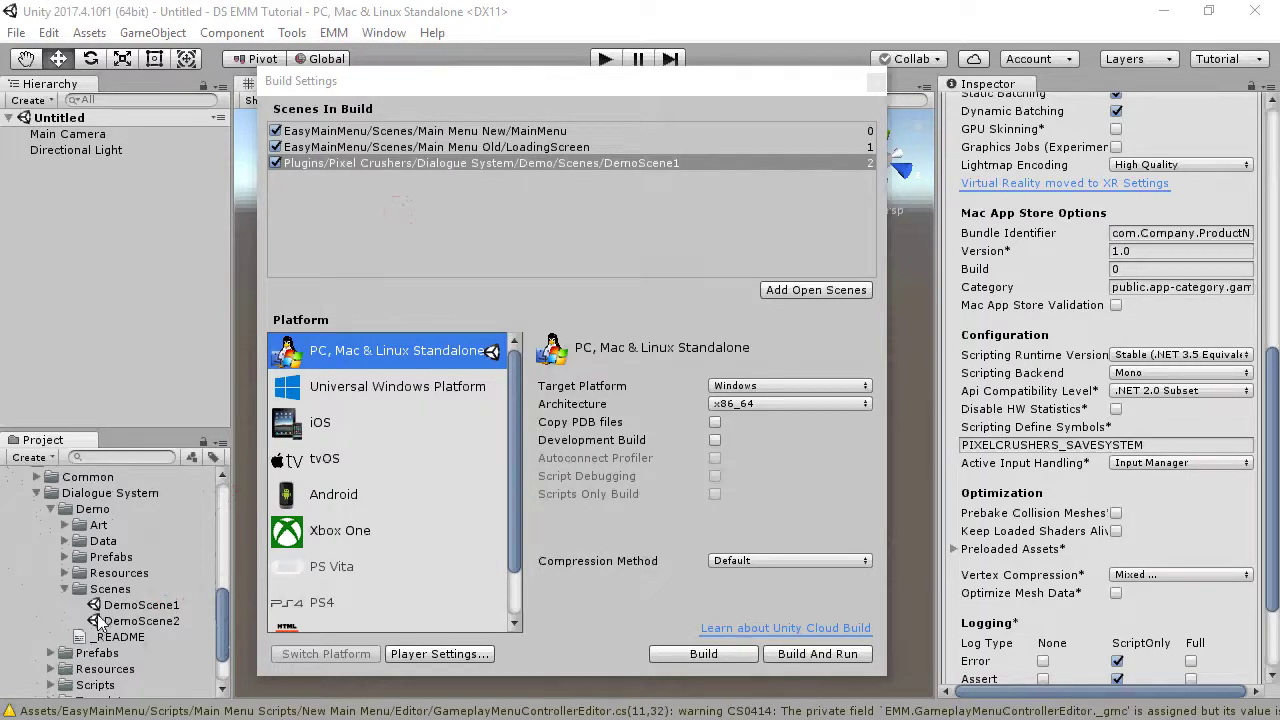
Step: Close Build Settings, open DemoScene1 and copy its Dialogue Manager object
click(876, 82)
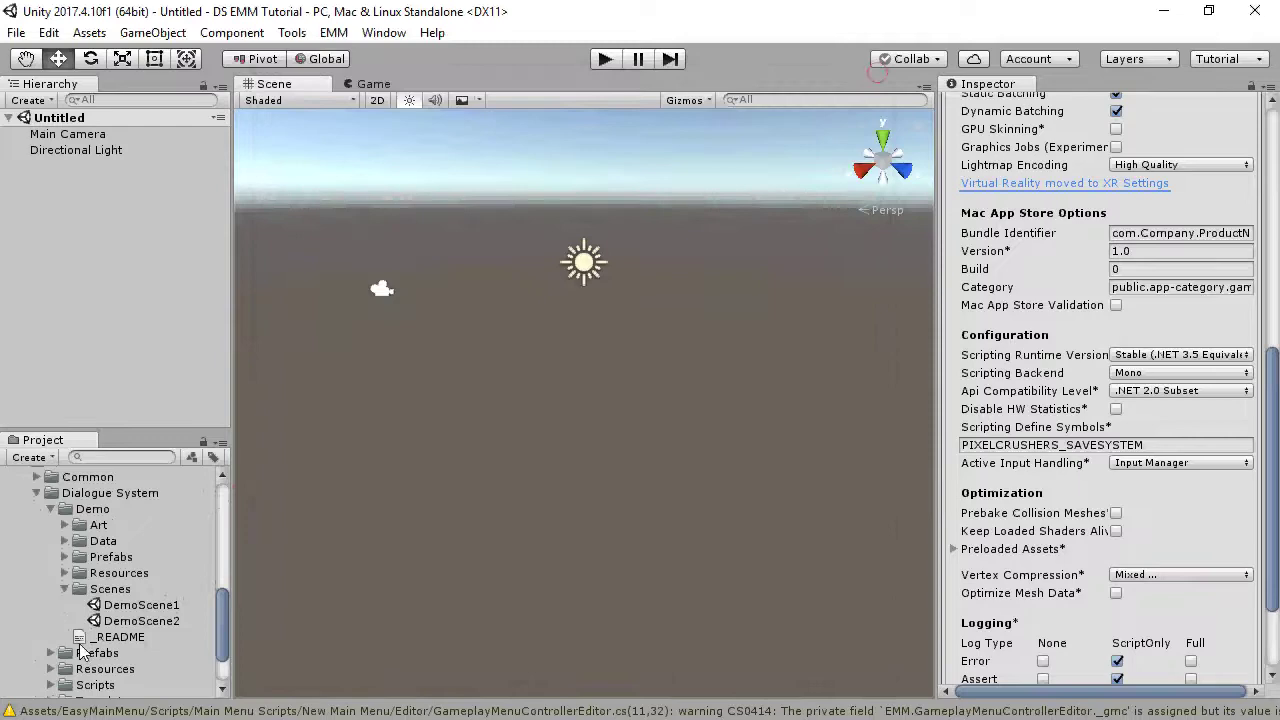
double_click(92, 607)
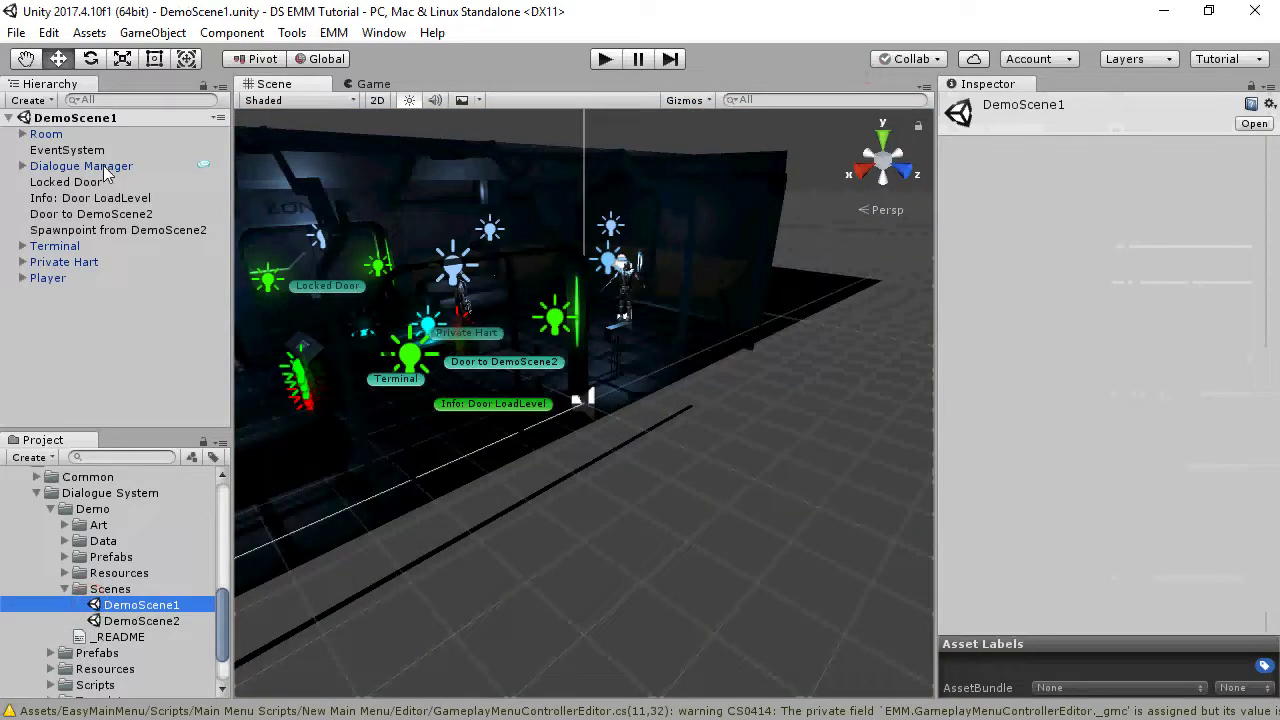
right_click(103, 165)
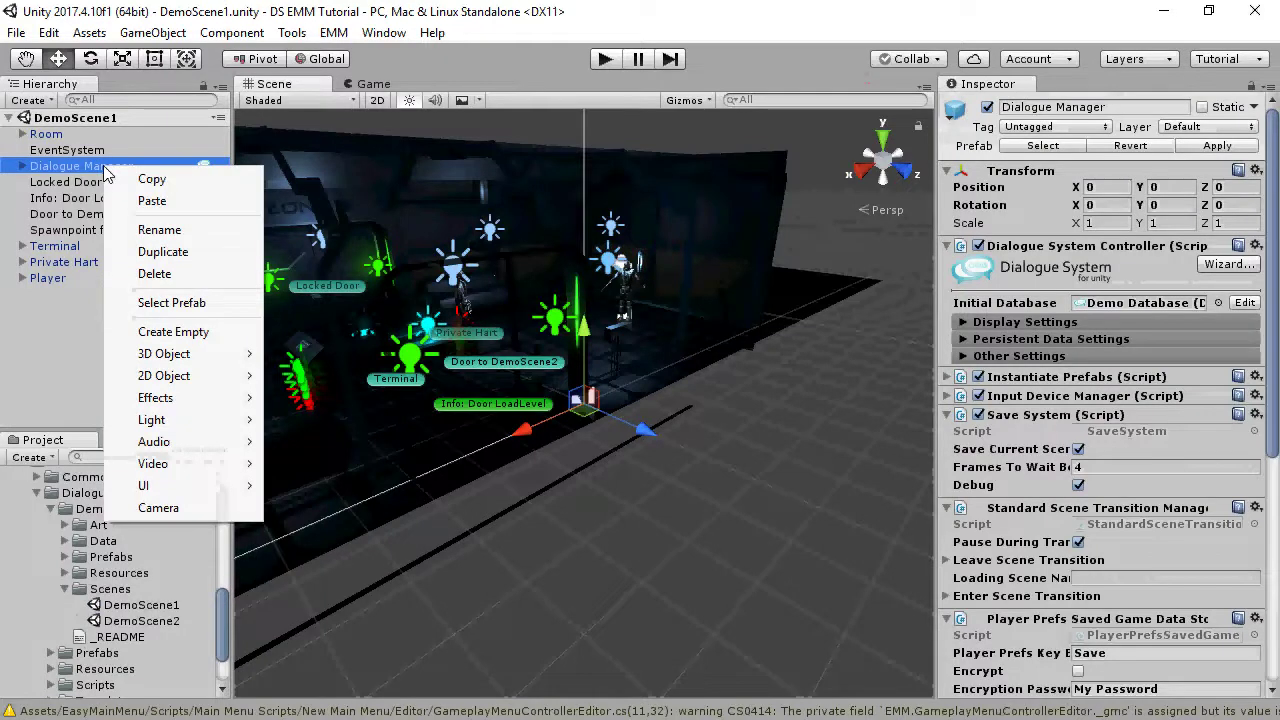
click(141, 179)
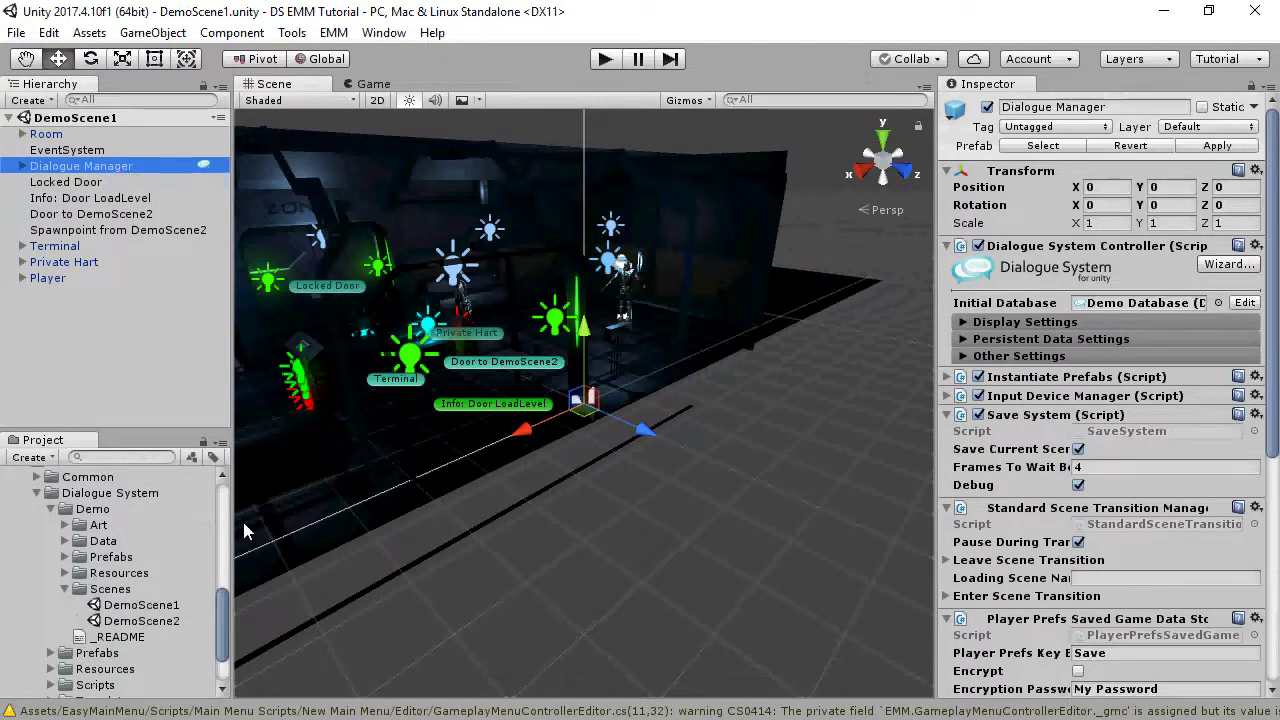
drag(220, 608, 230, 543)
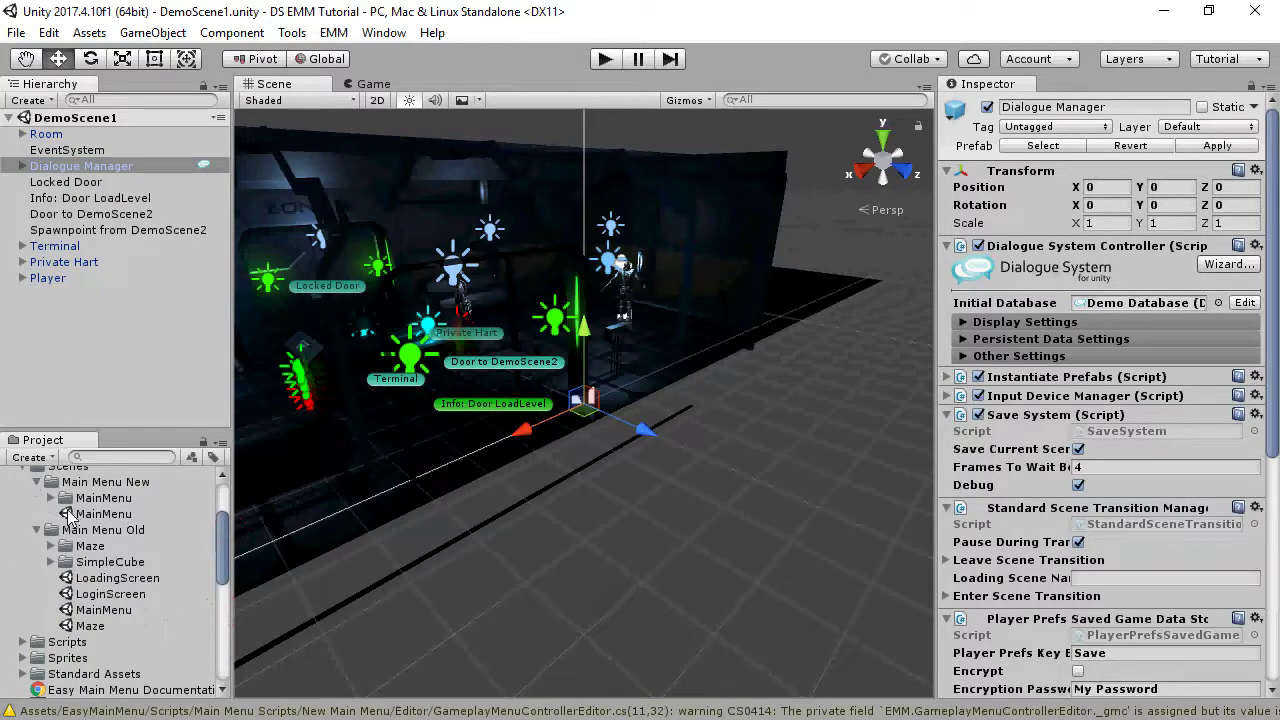
Step: Open the MainMenu scene and paste the Dialogue Manager into its Hierarchy
double_click(68, 514)
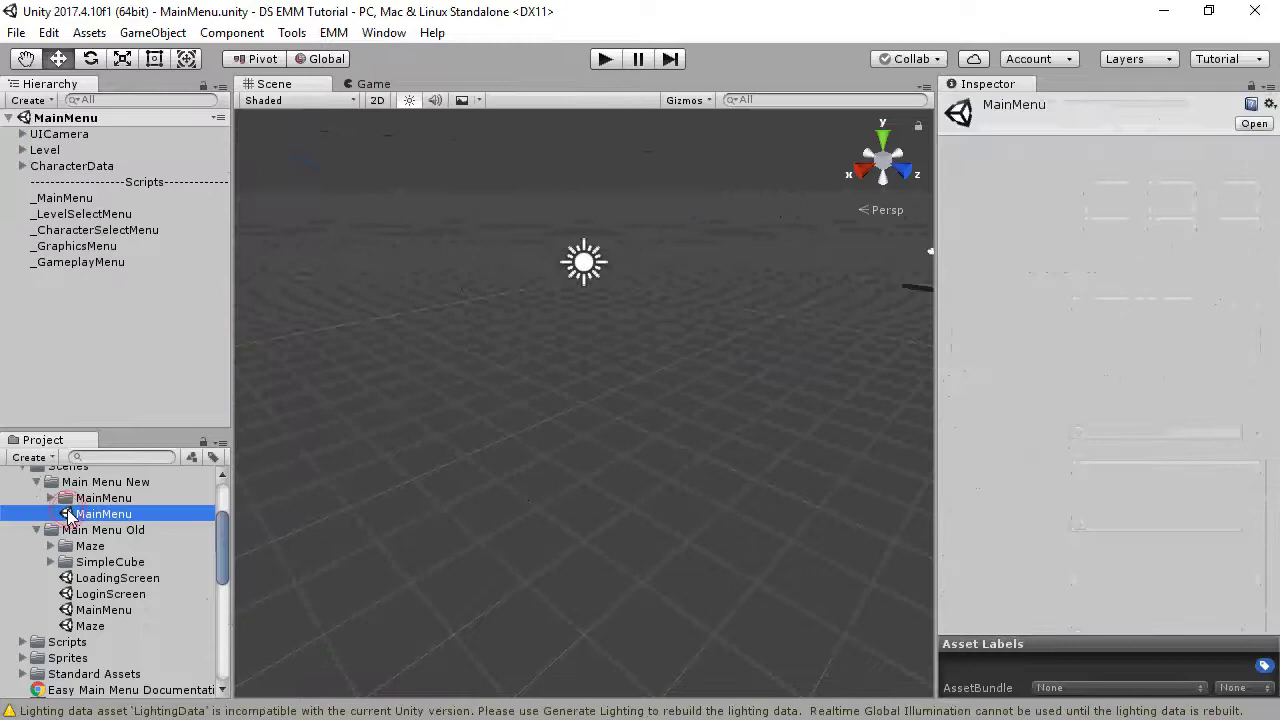
right_click(106, 324)
click(139, 352)
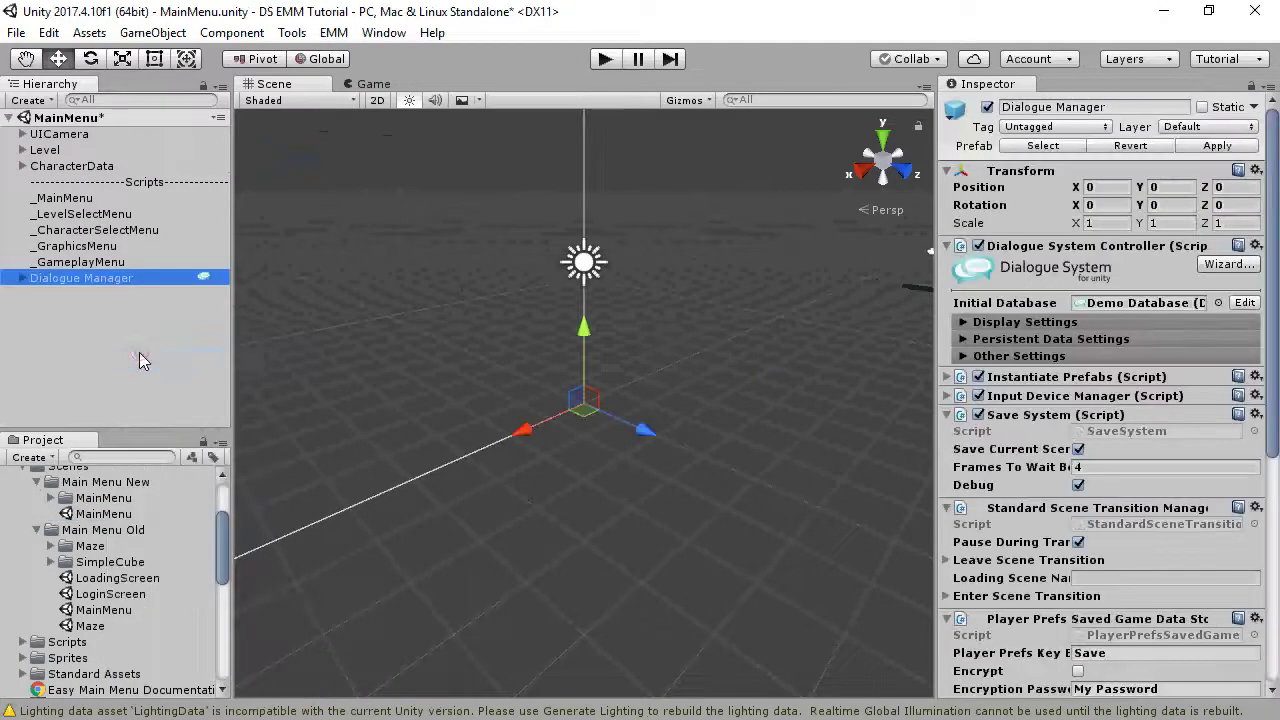
Step: Change the Dialogue Manager's Demo Menu key from Escape to F10
click(22, 279)
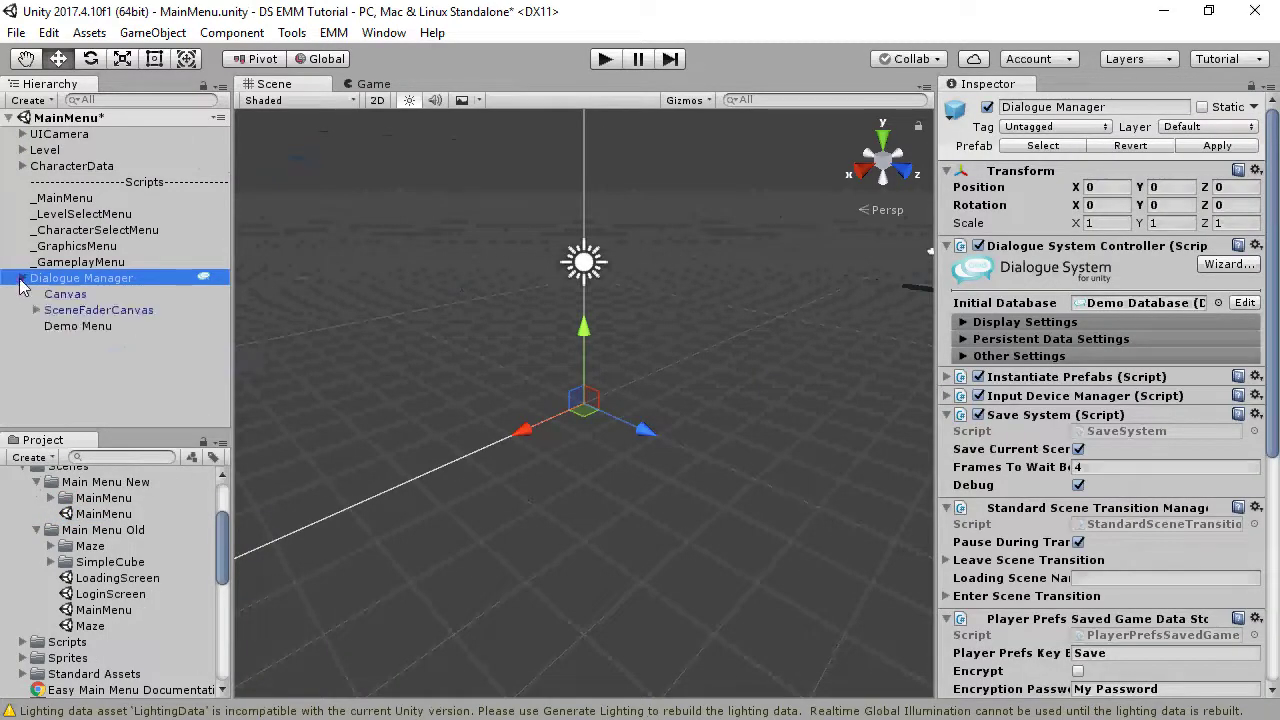
click(60, 328)
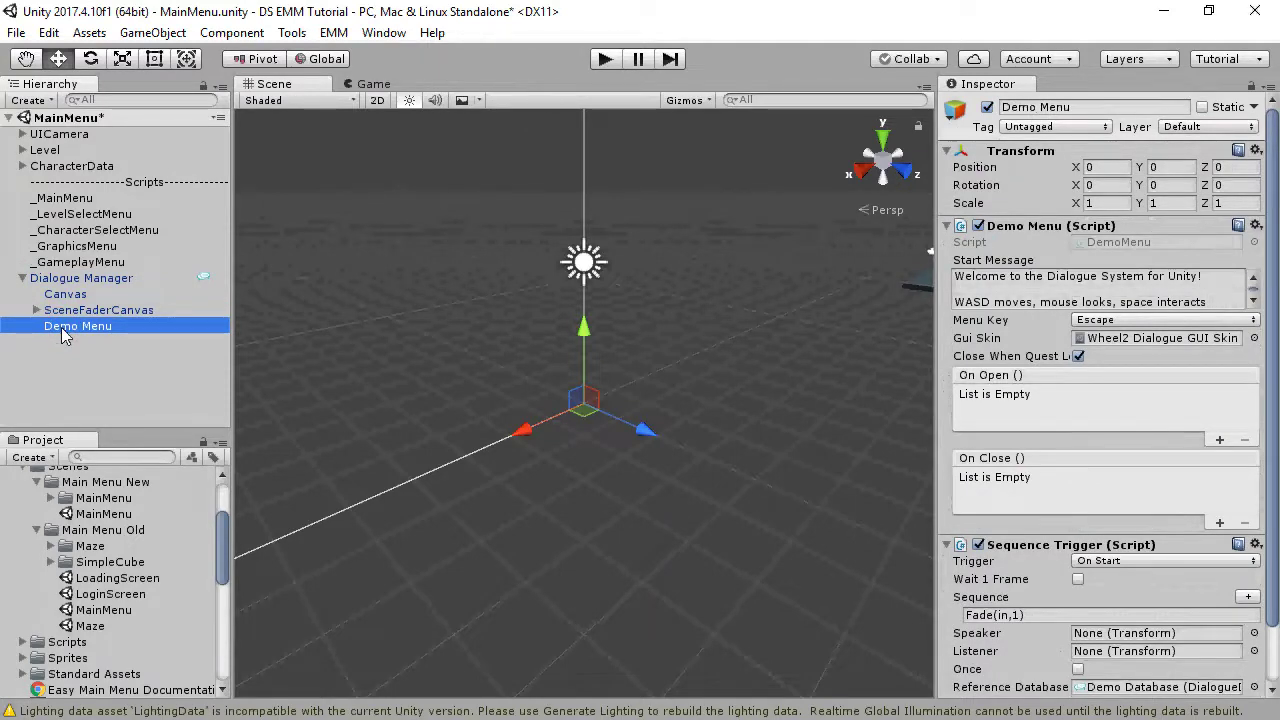
click(1120, 320)
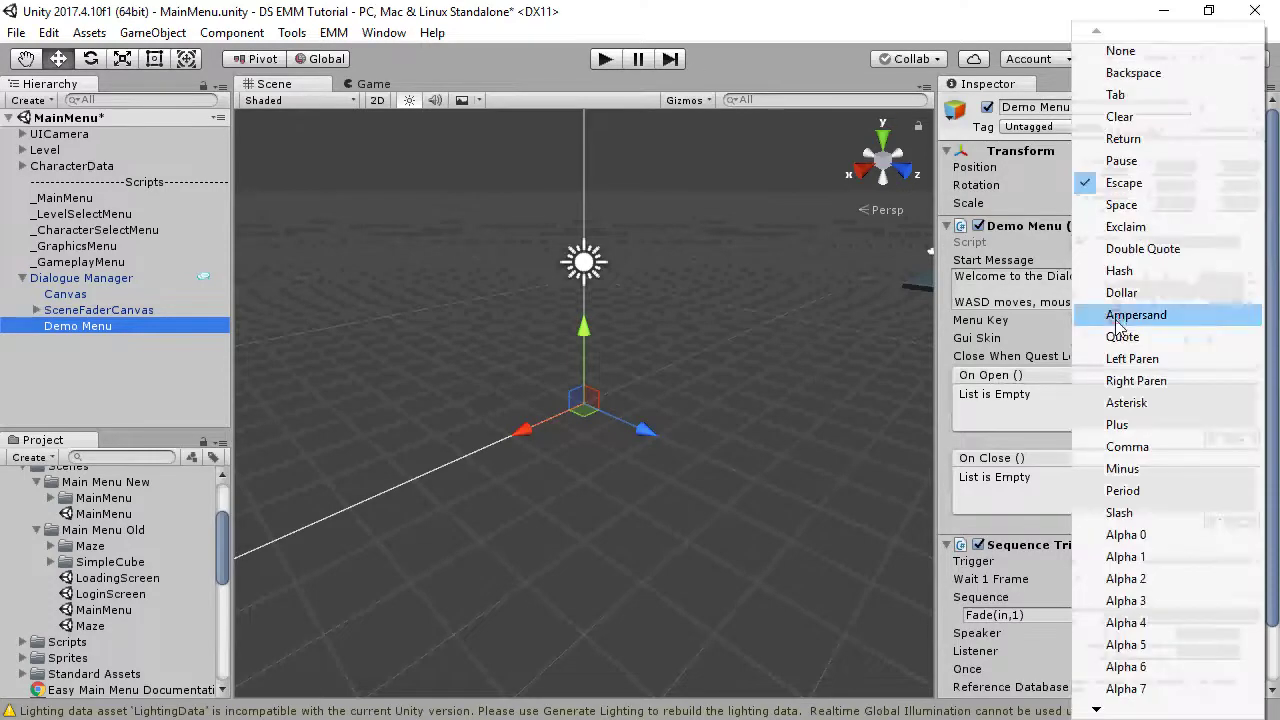
click(1096, 710)
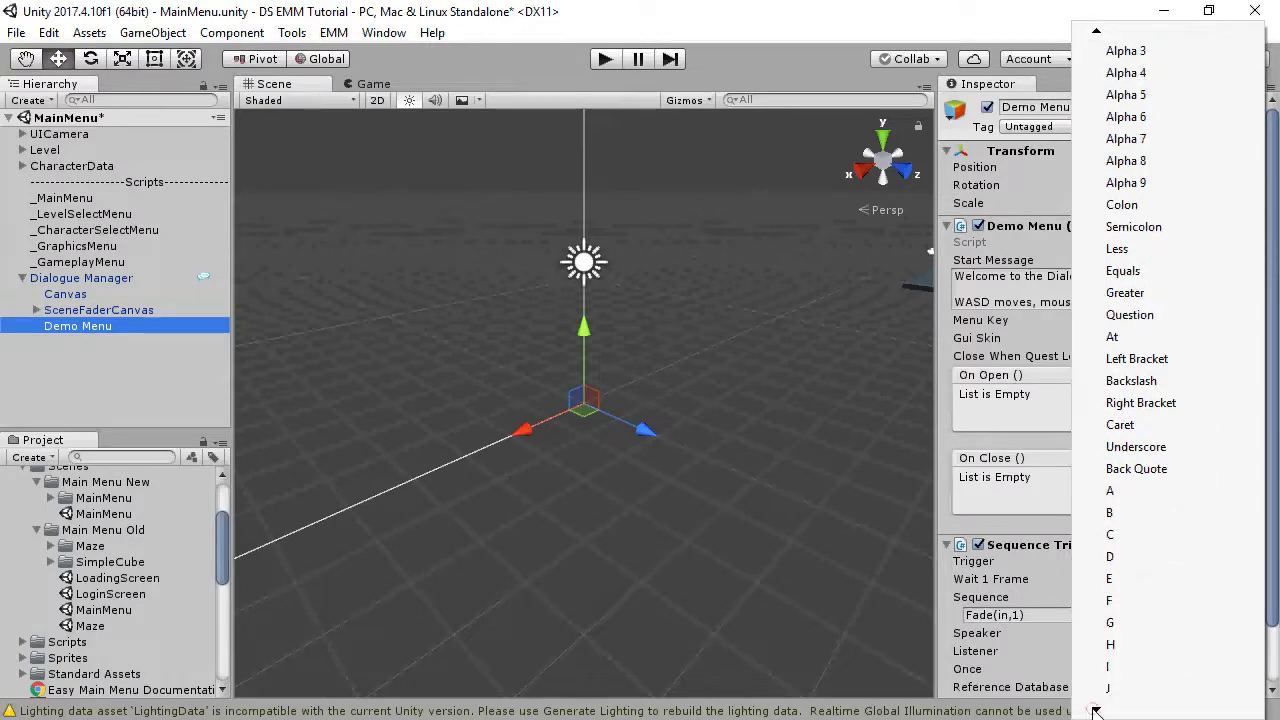
key(f)
key(1)
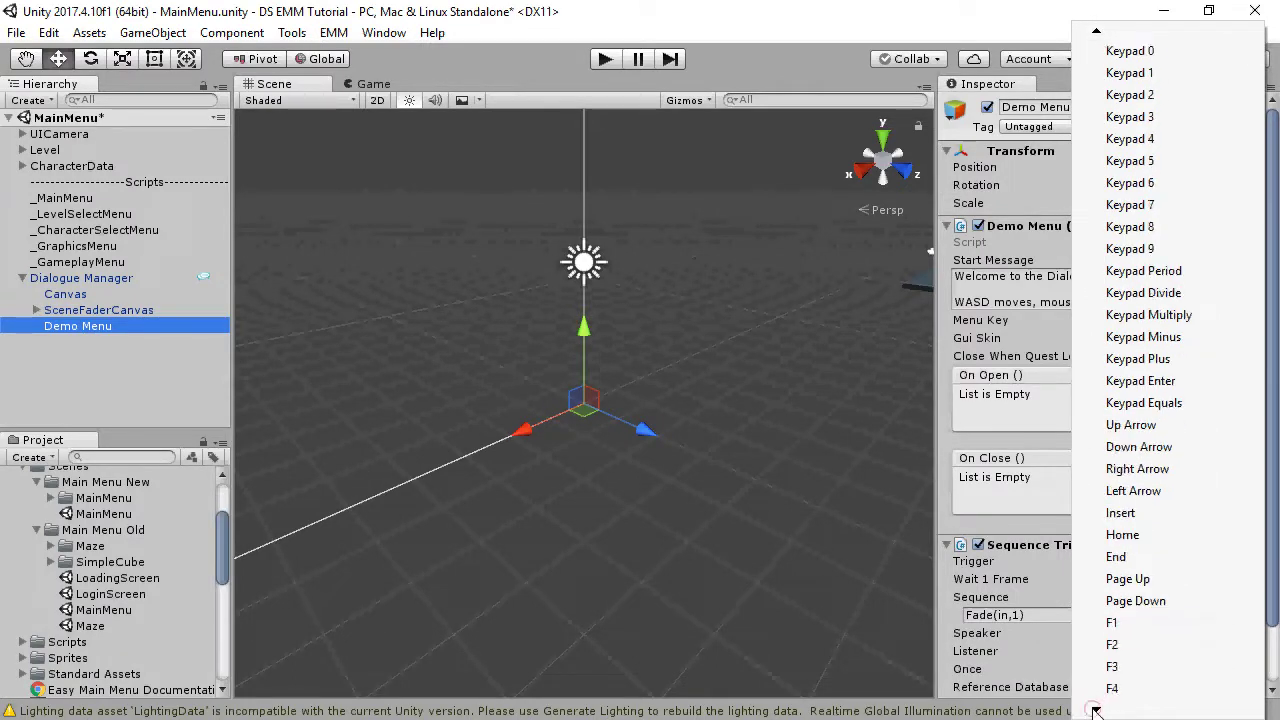
click(1143, 623)
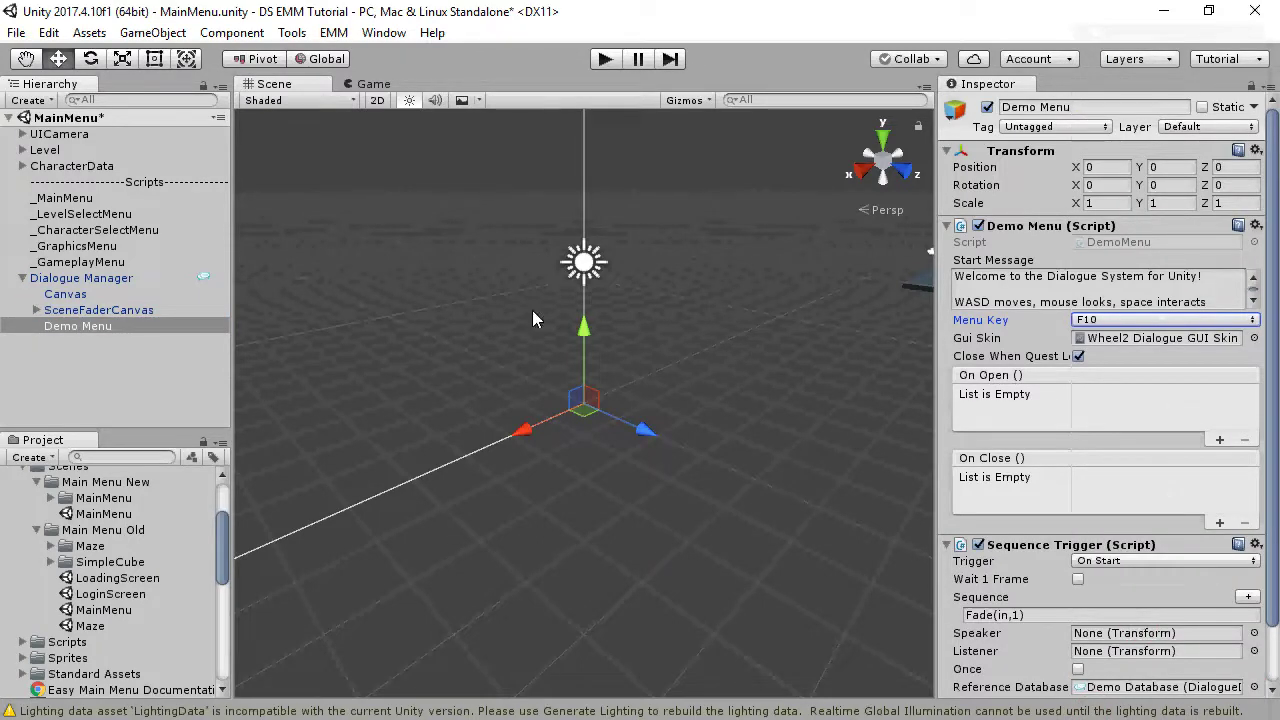
Step: Remove the Standard Scene Transition Manager component from the Dialogue Manager
click(84, 279)
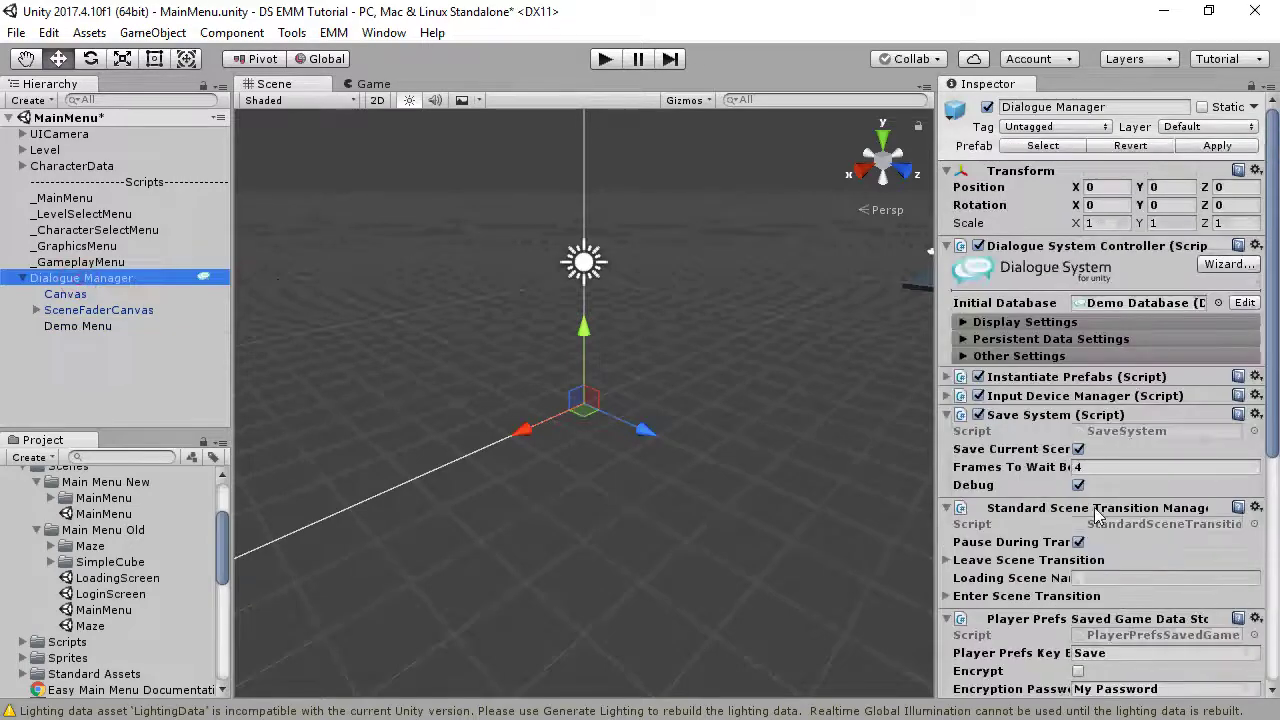
click(1256, 510)
click(1178, 562)
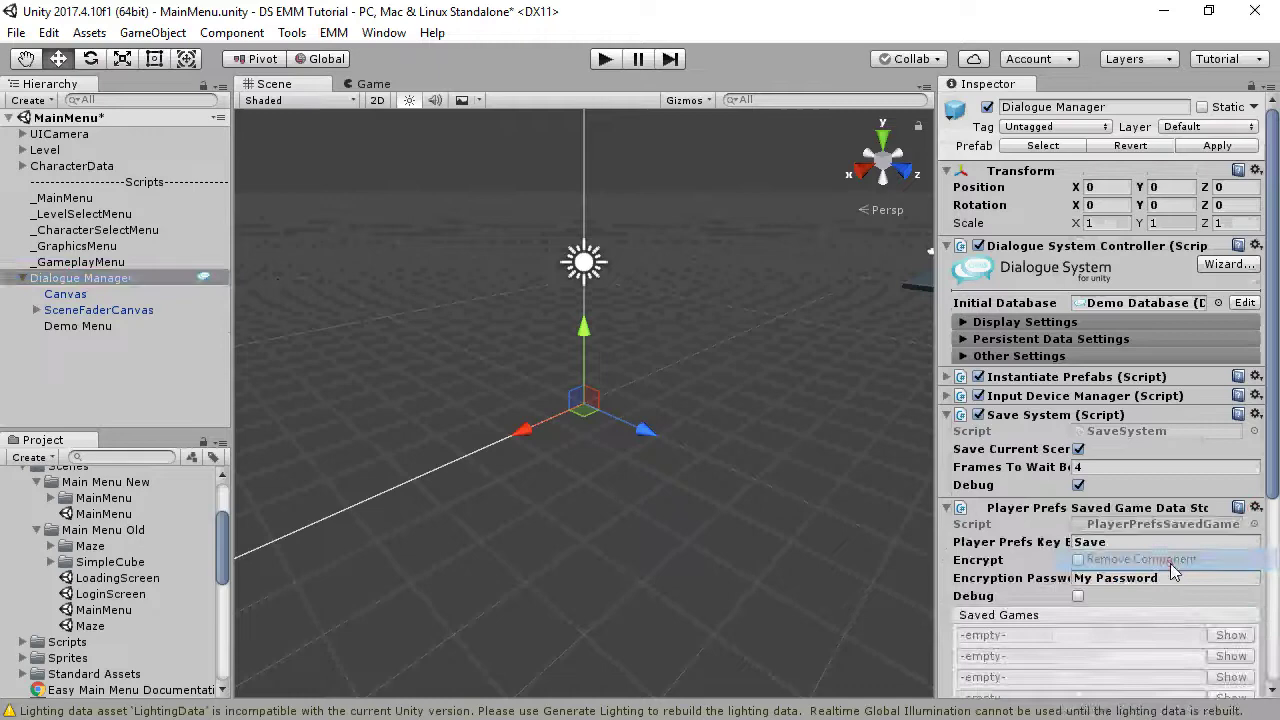
Step: Delete SceneFaderCanvas and review the Dialogue Manager's remaining save components
right_click(98, 311)
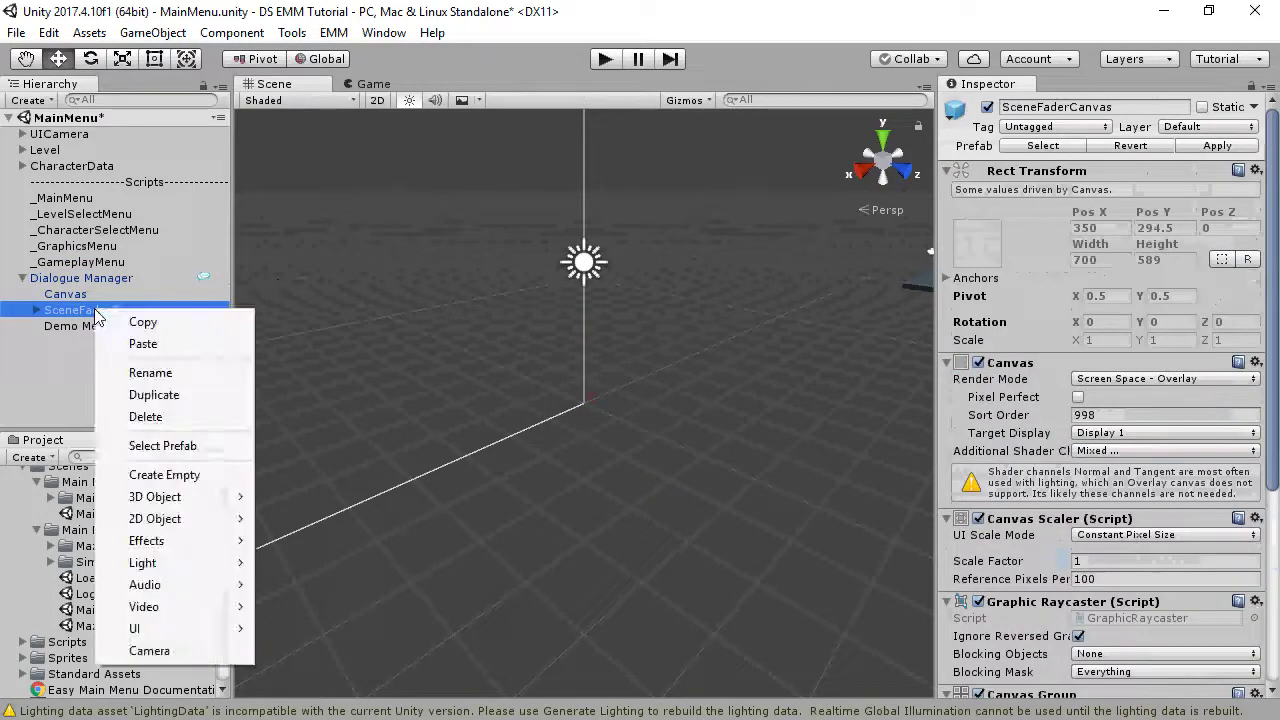
click(155, 418)
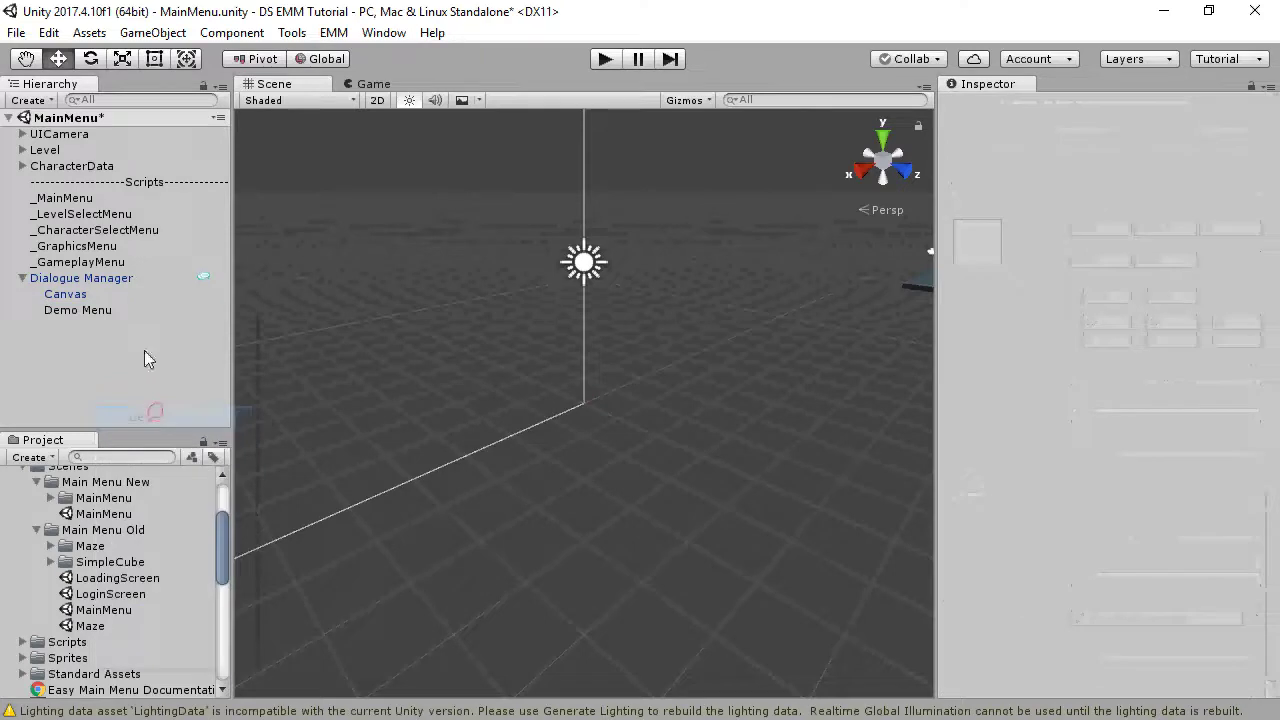
click(100, 278)
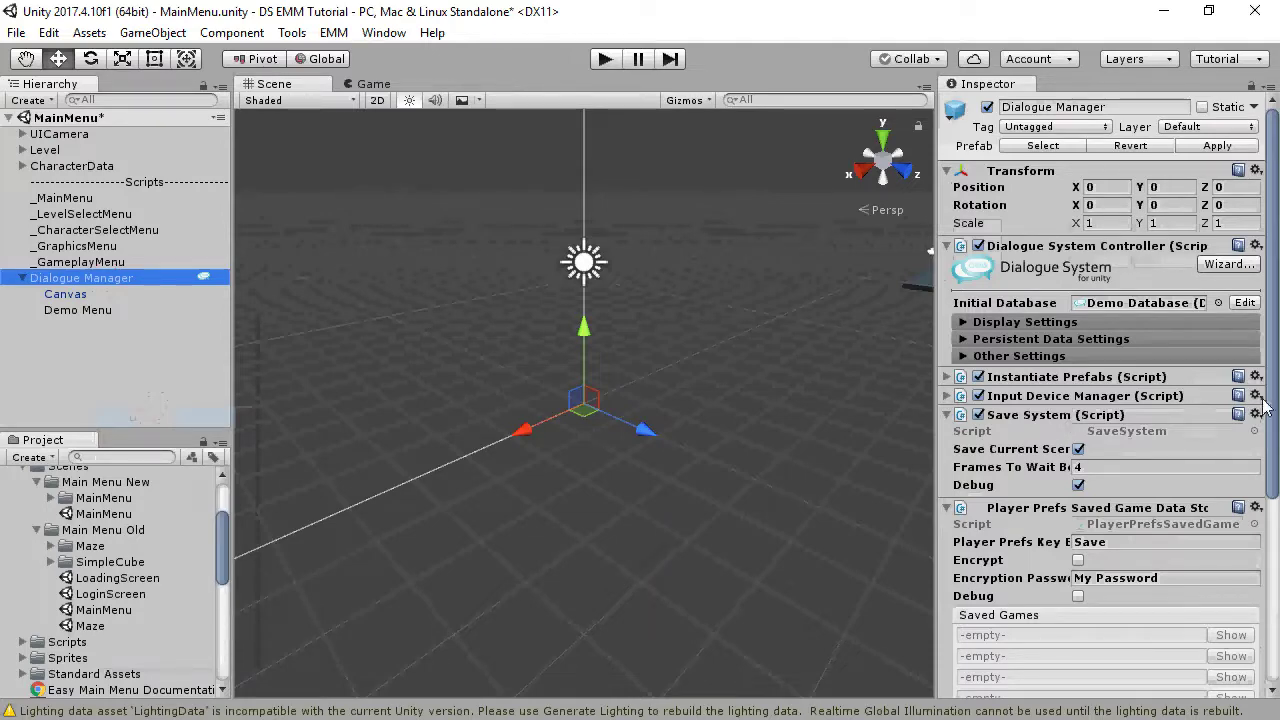
scroll(1100, 400, down, 5)
scroll(1100, 400, down, 2)
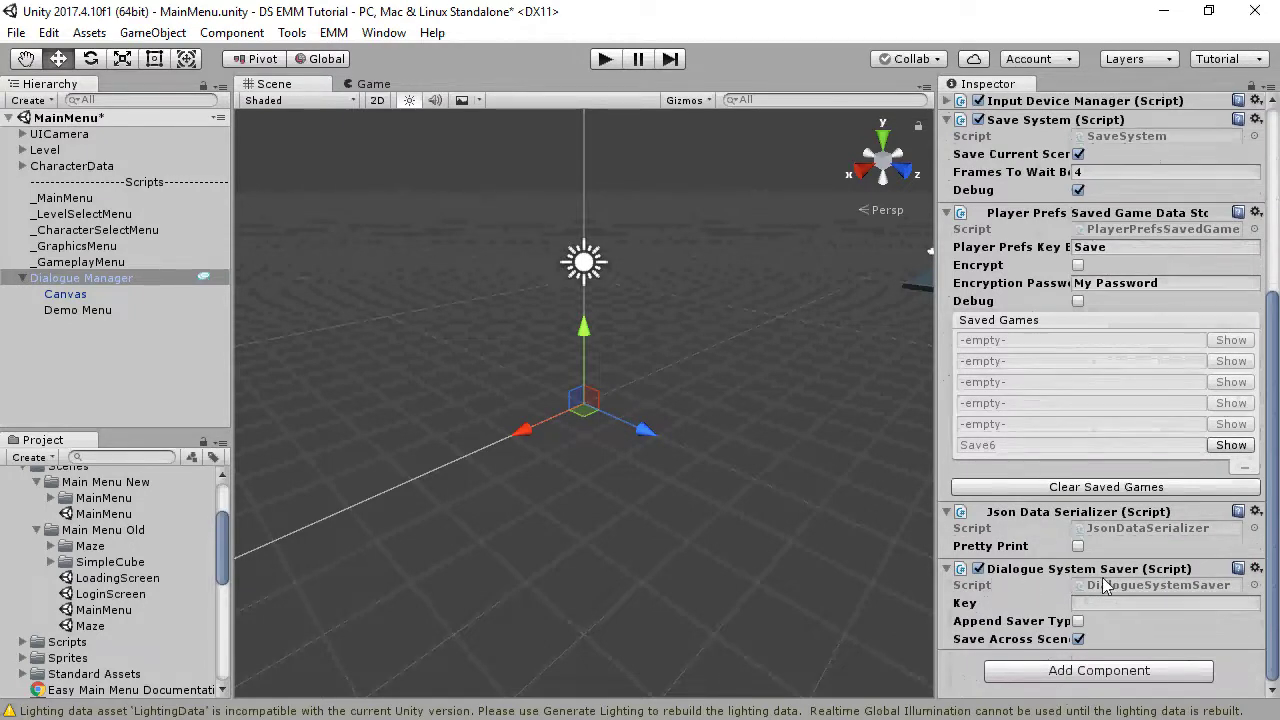
Step: In _LevelSelectMenu, describe Level 2 as 'Dialogue System Demo' with Scene To Load DemoScene1
click(84, 214)
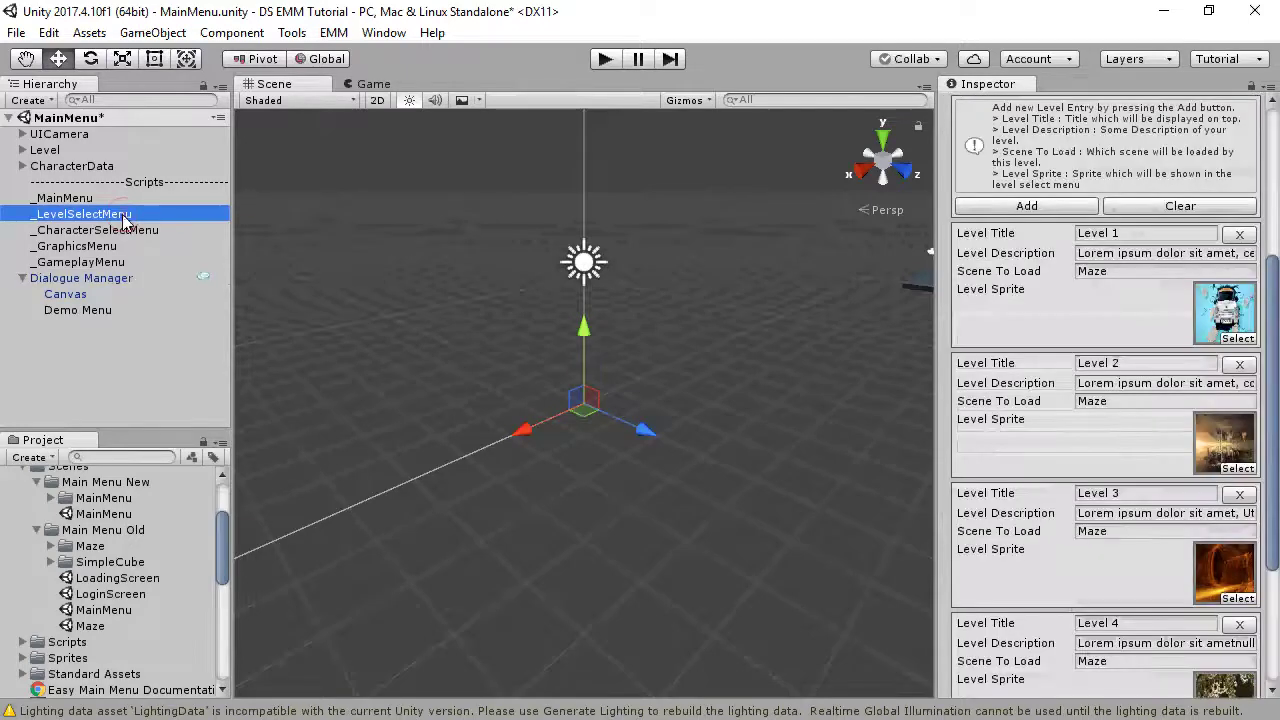
click(1177, 385)
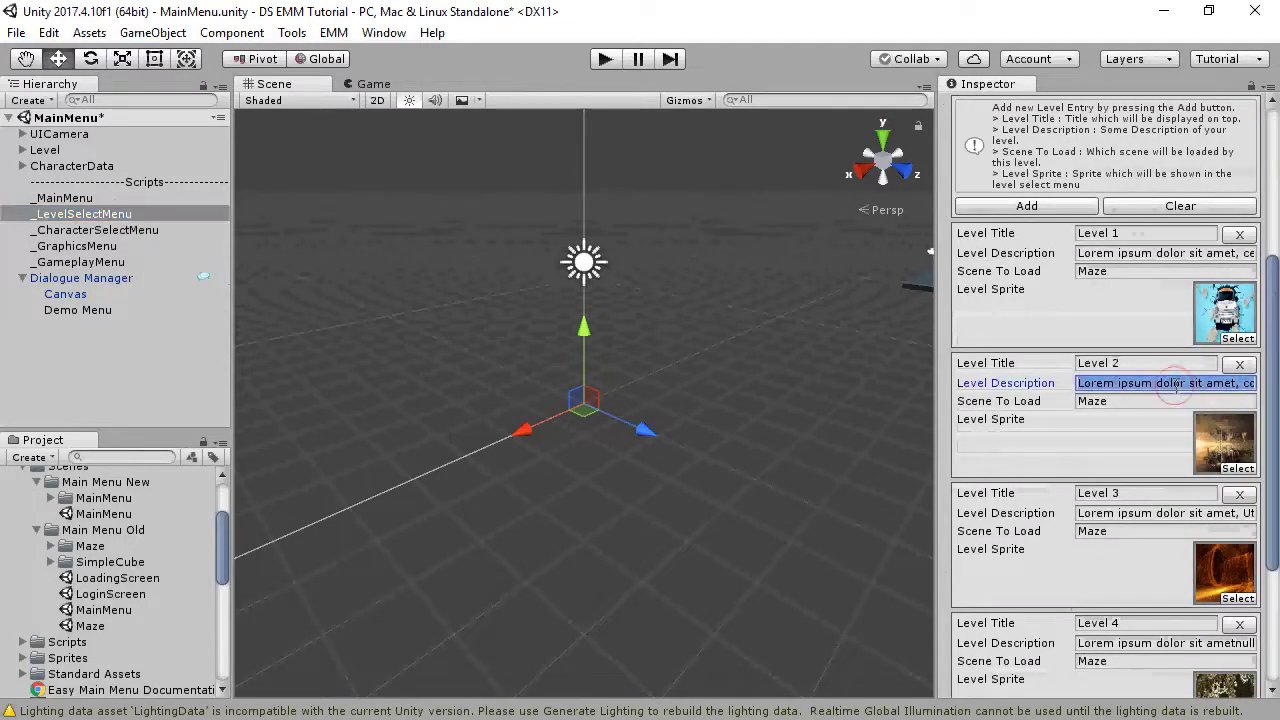
text(Dialogue System Demo)
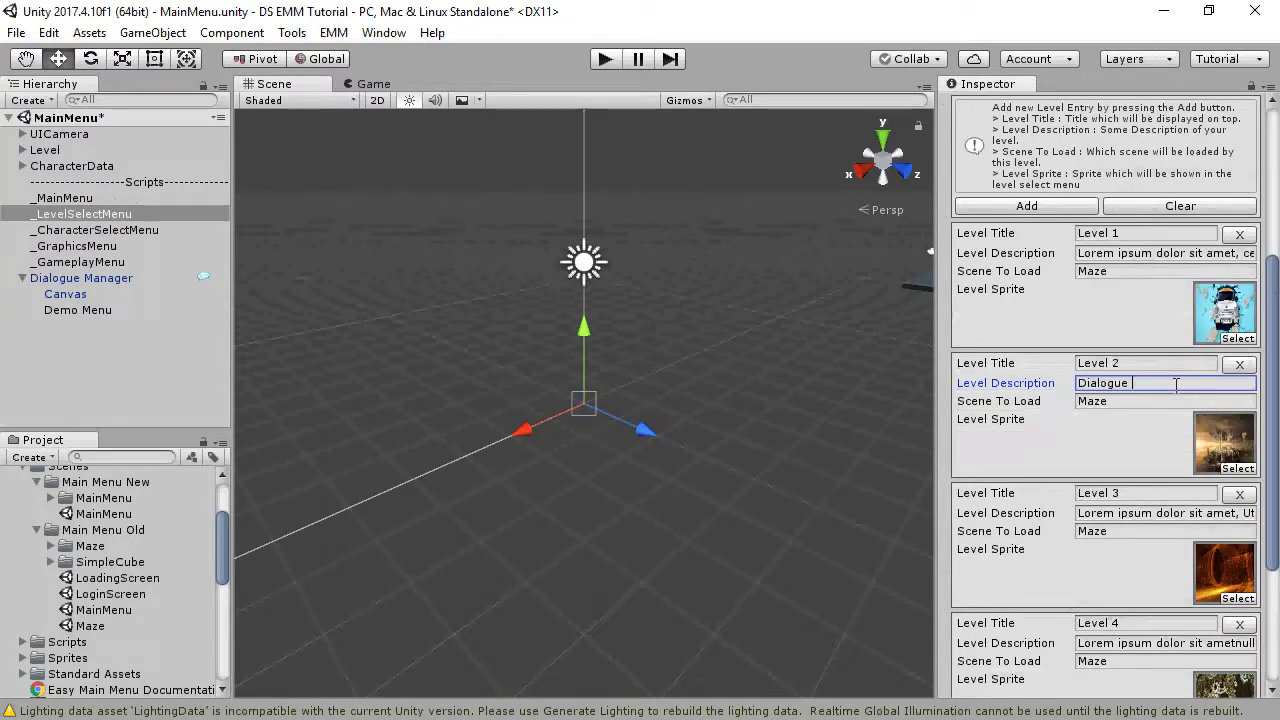
key(Tab)
text(DemoScene)
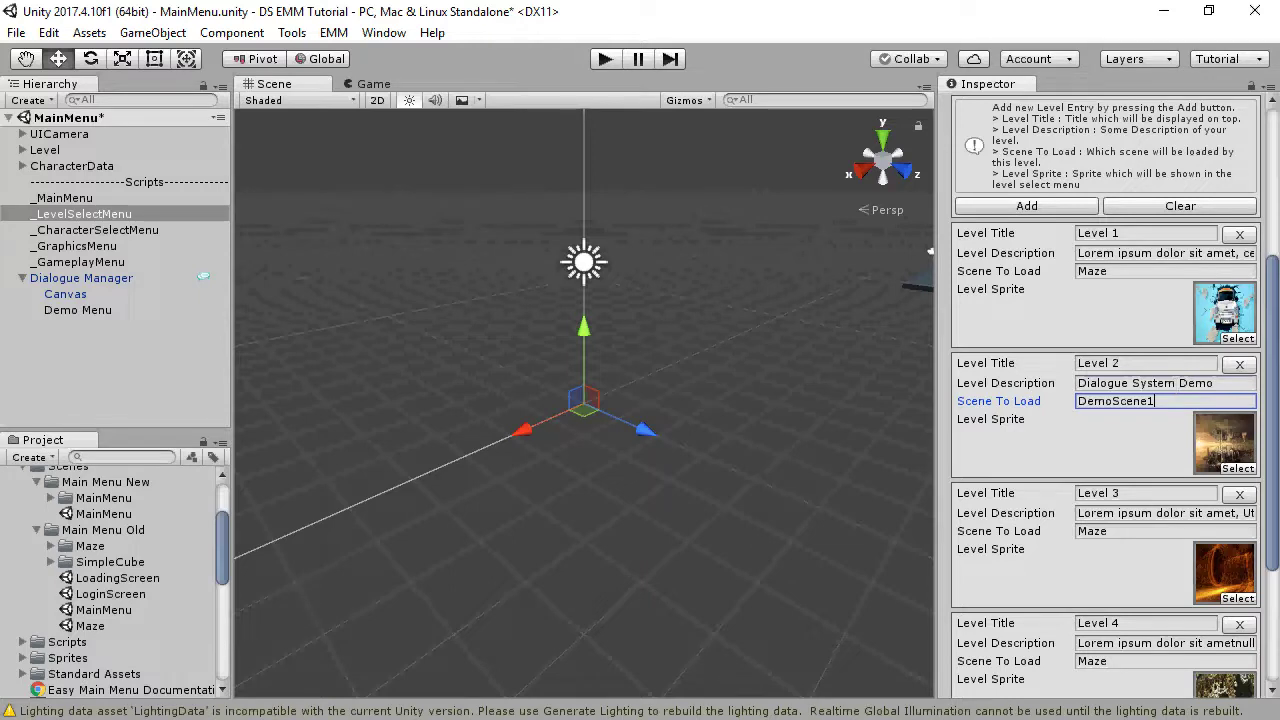
Step: Save MainMenu, open the Maze scene and copy its Gameplay UI object
double_click(66, 628)
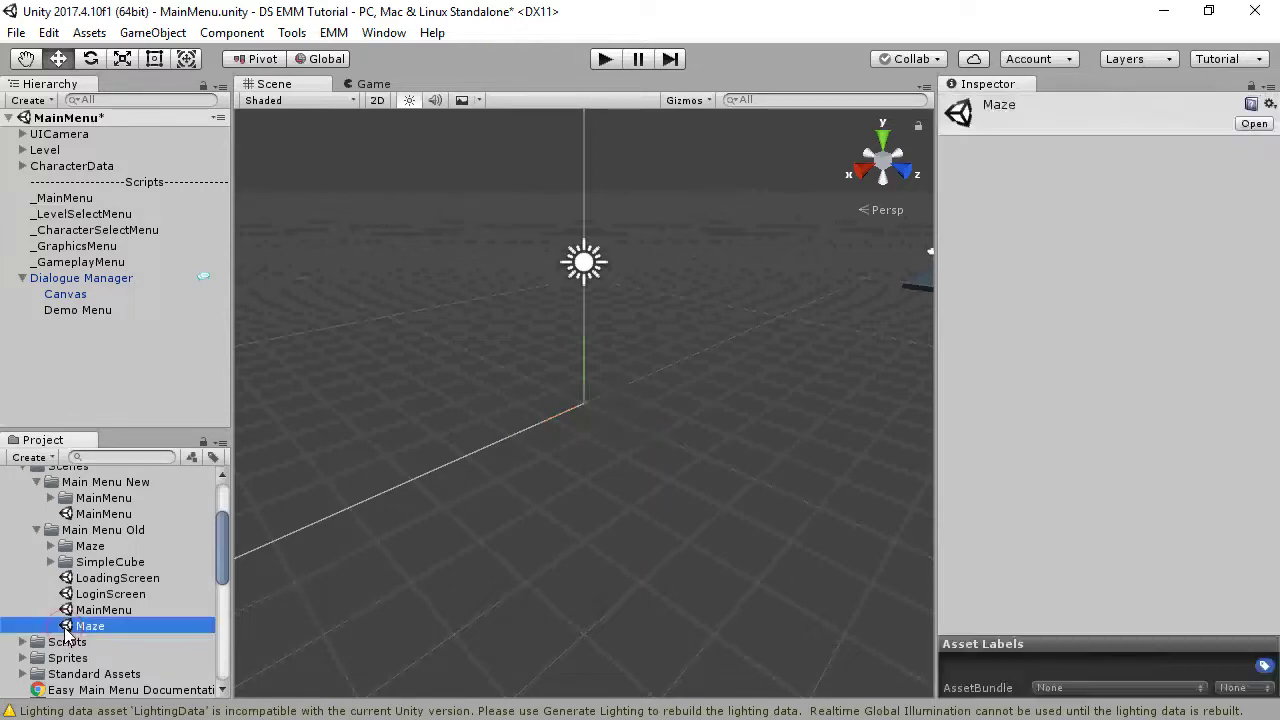
click(616, 417)
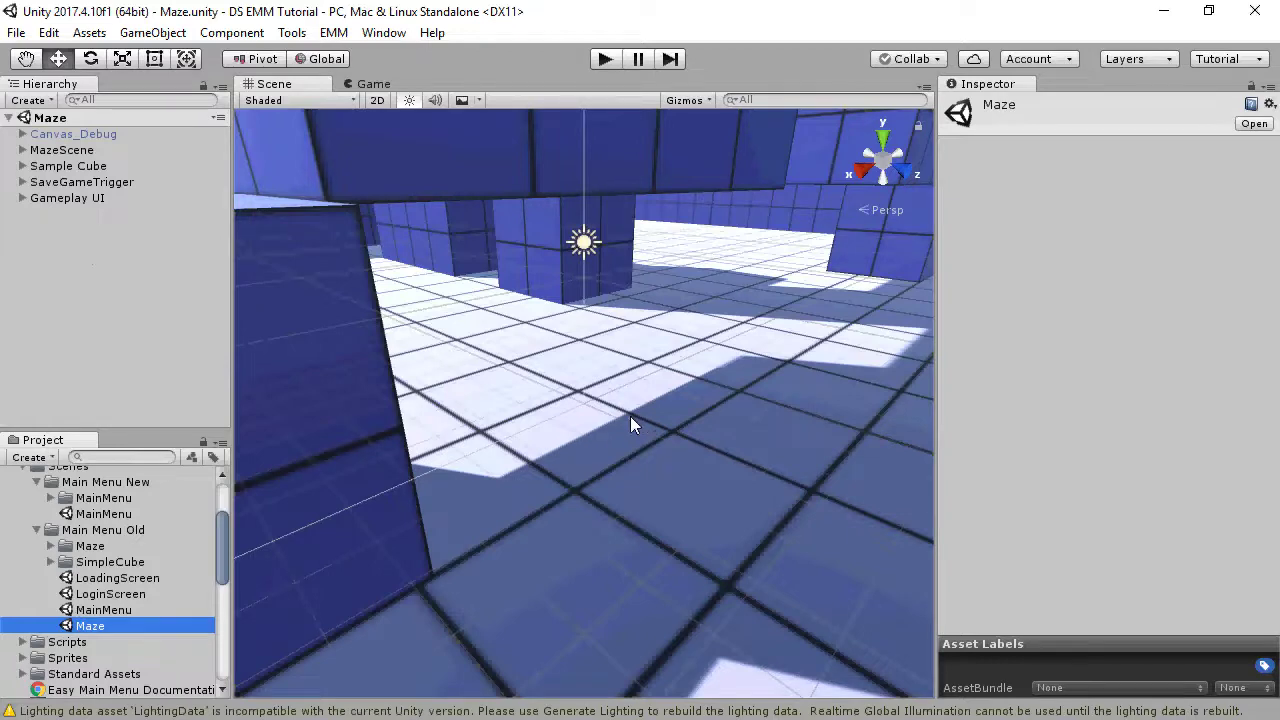
click(83, 200)
right_click(83, 200)
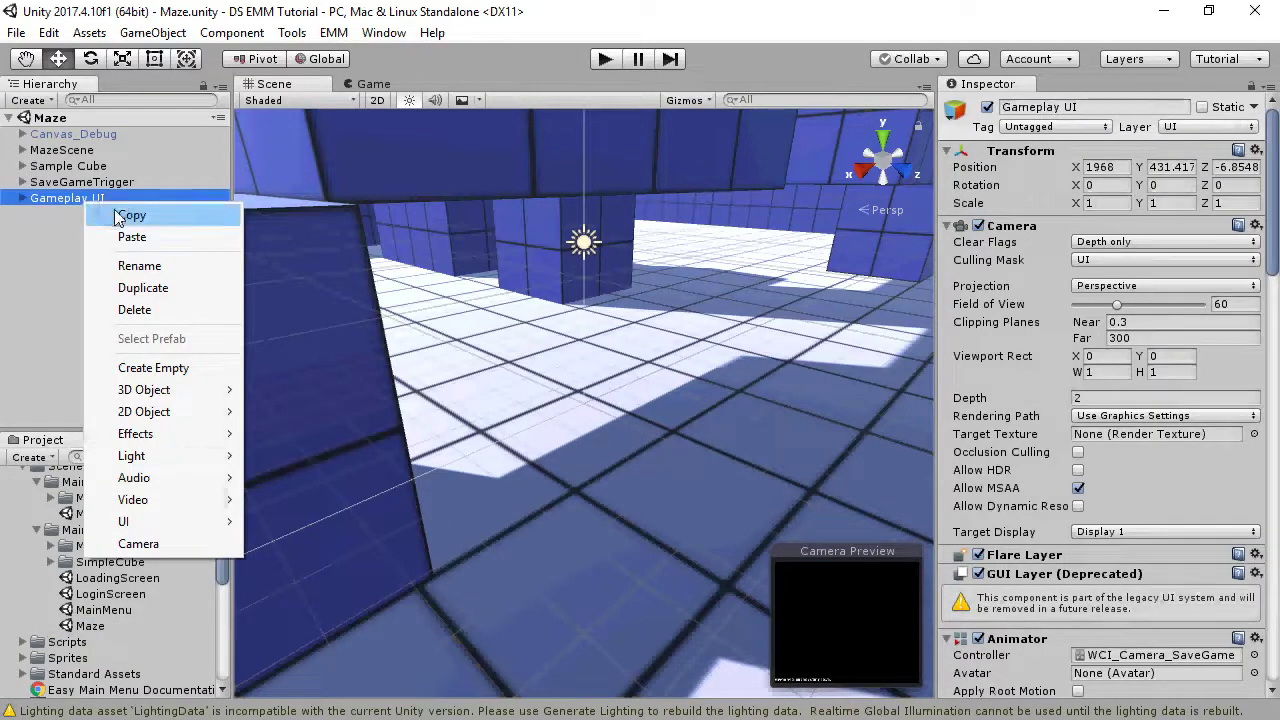
click(118, 216)
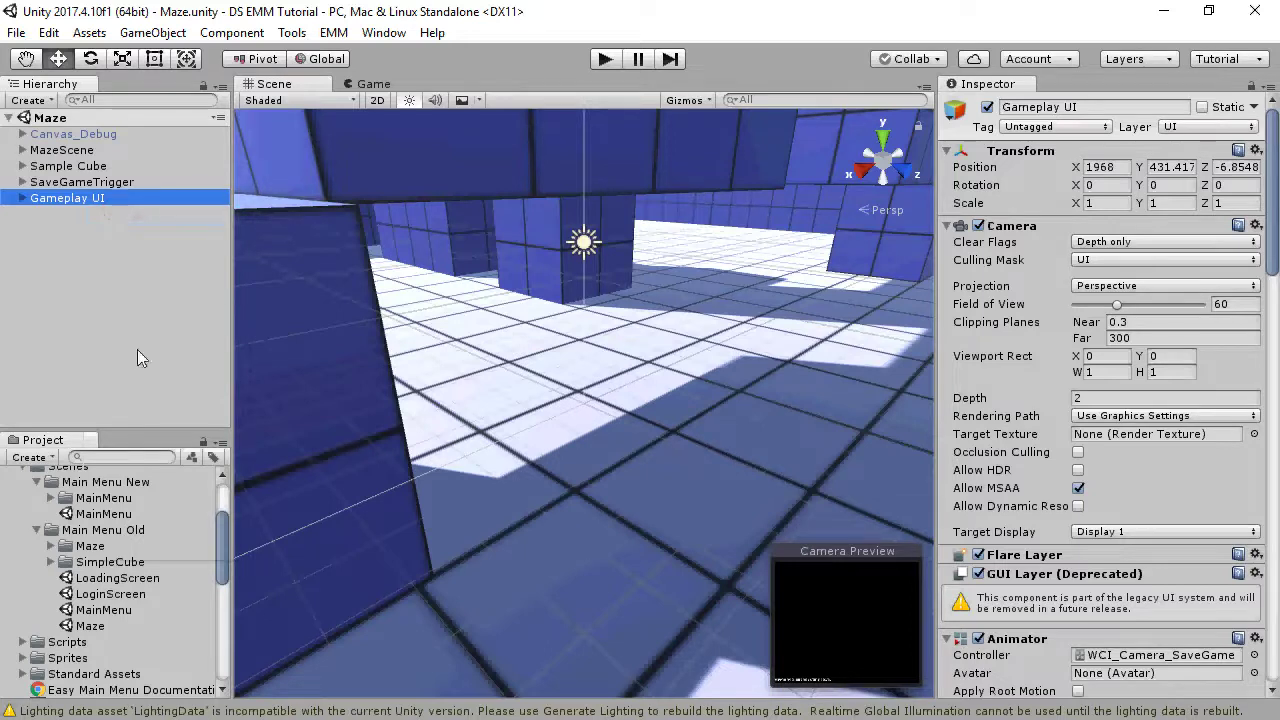
drag(227, 558, 227, 633)
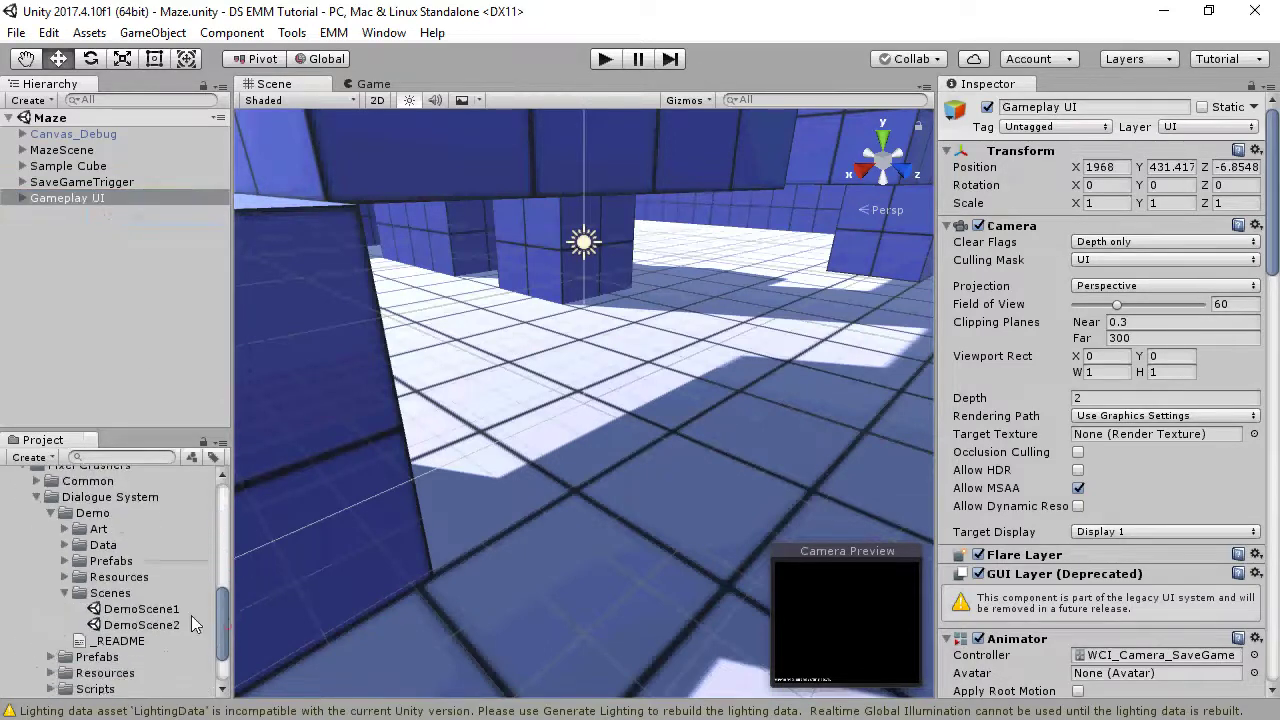
Step: Open DemoScene1 and paste the Gameplay UI object into its Hierarchy
double_click(94, 610)
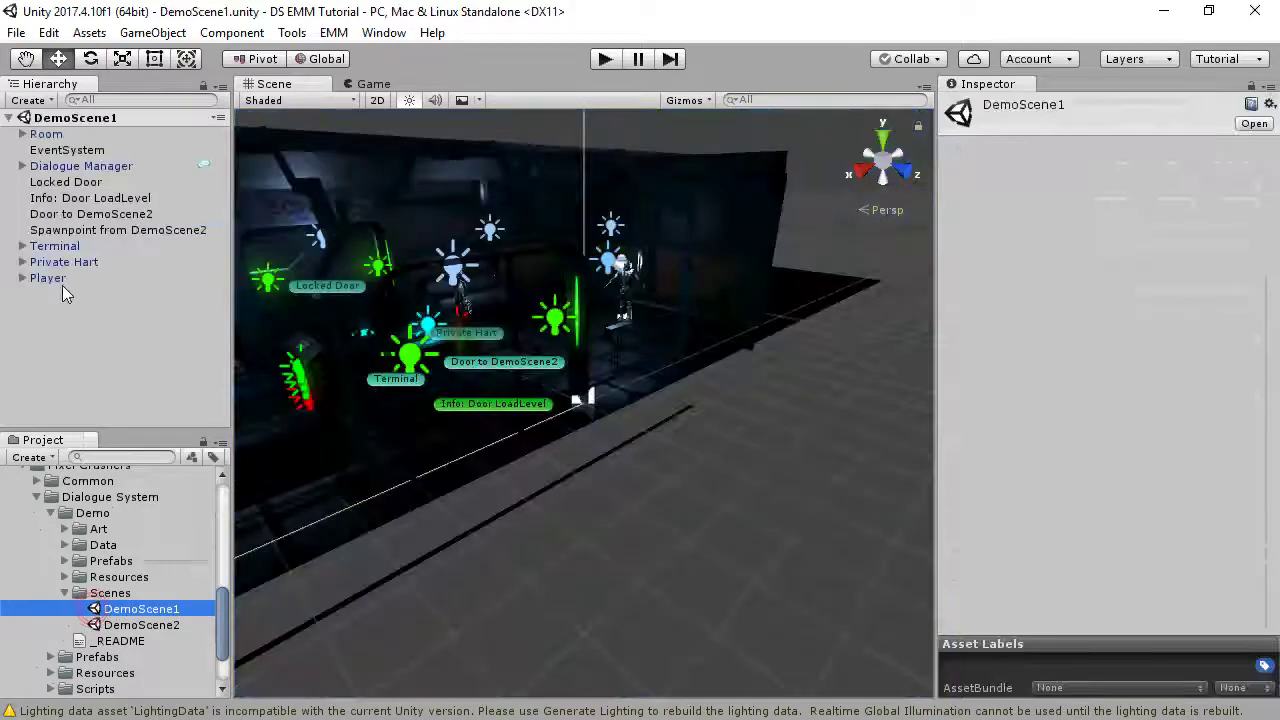
right_click(72, 328)
click(130, 352)
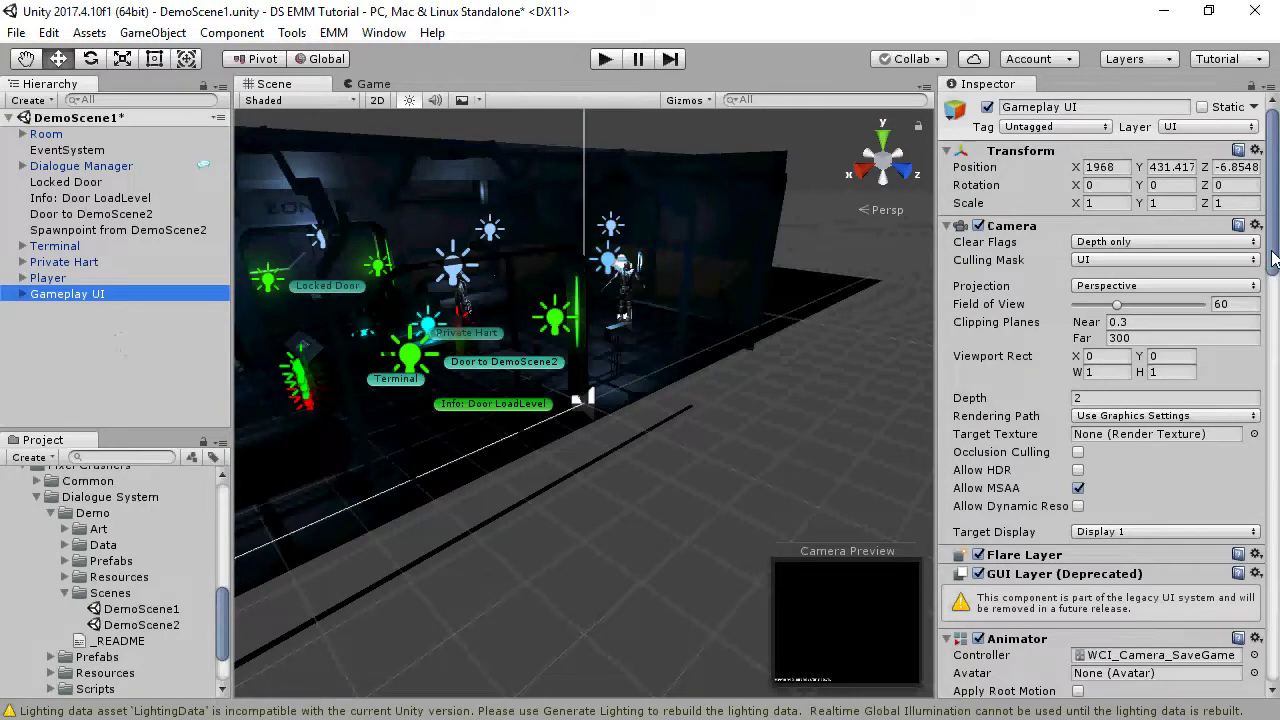
drag(1272, 258, 1271, 573)
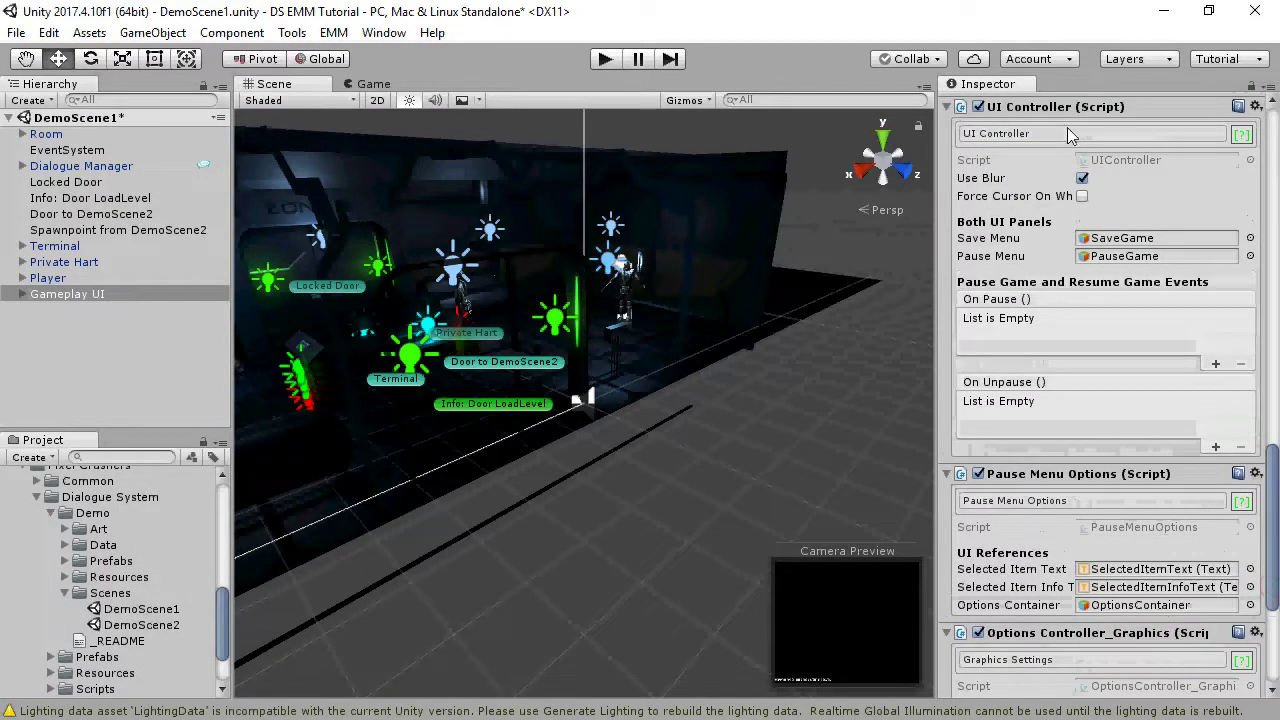
Step: Add three On Pause entries, making two disable Player's SimpleController and Selector
click(1215, 366)
click(1215, 366)
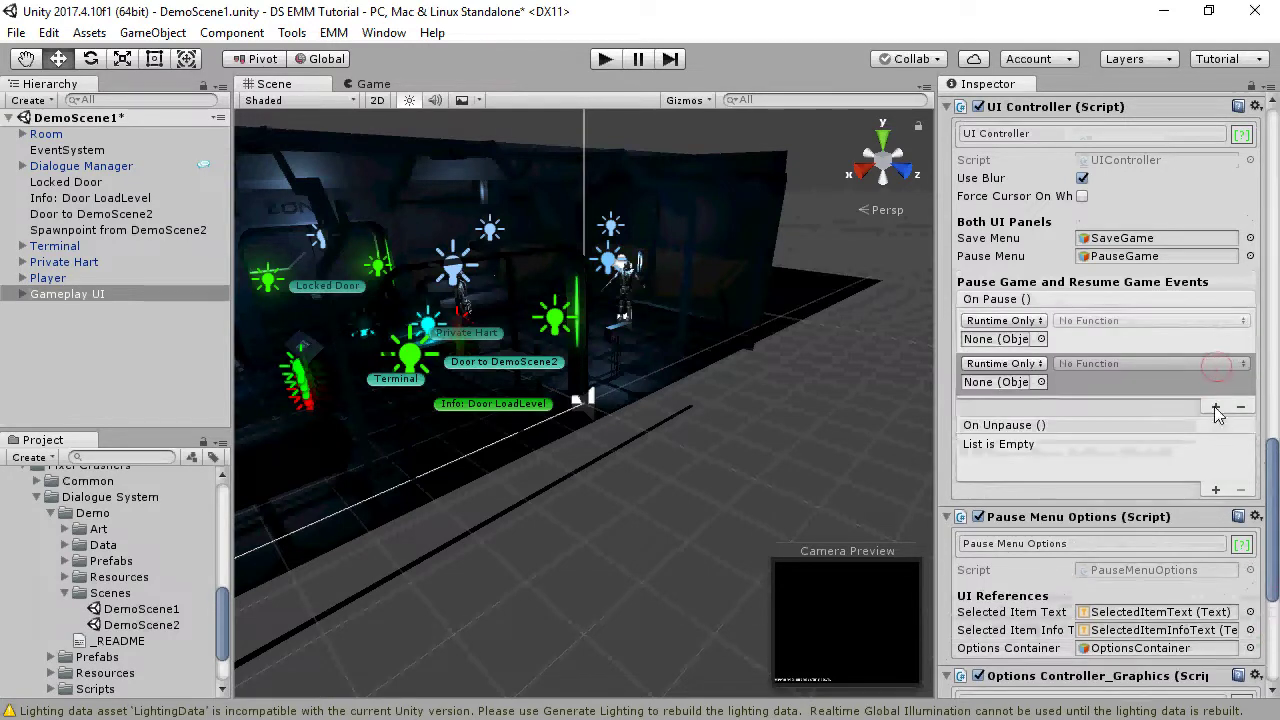
click(1215, 406)
drag(55, 283, 1020, 340)
click(1064, 322)
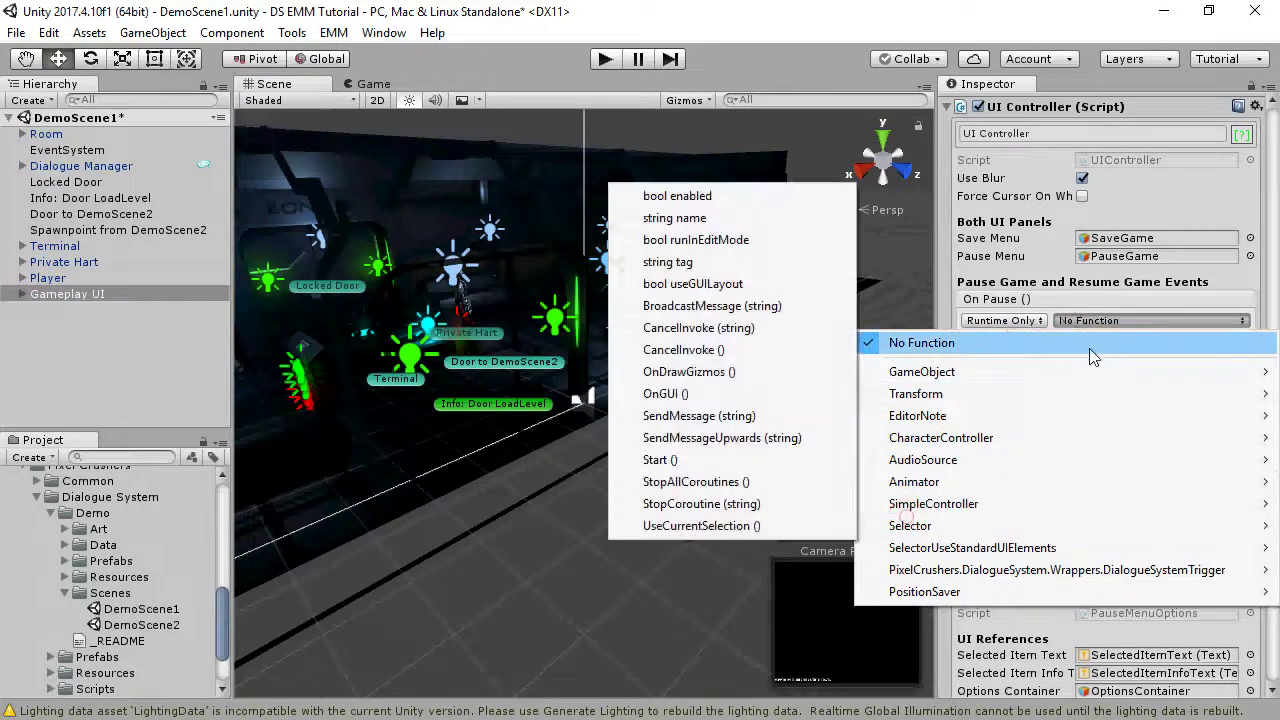
mouse_move(905, 505)
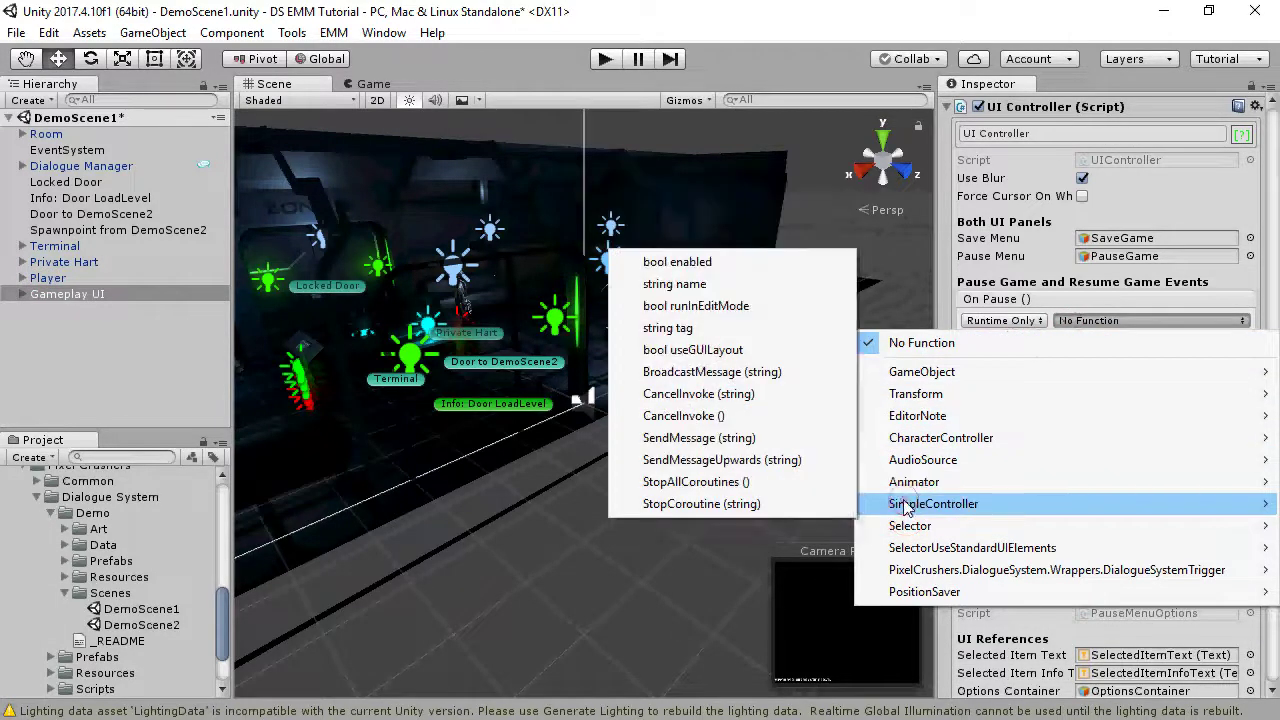
click(665, 262)
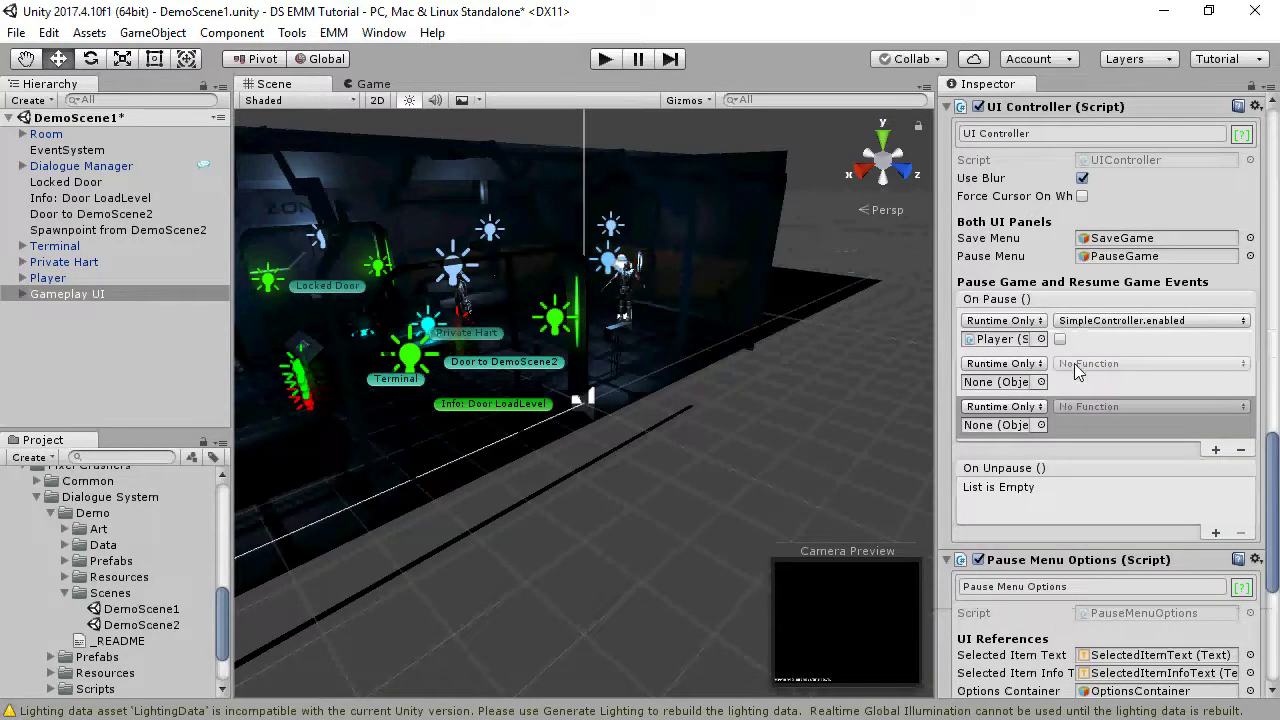
drag(47, 278, 1000, 381)
click(1122, 366)
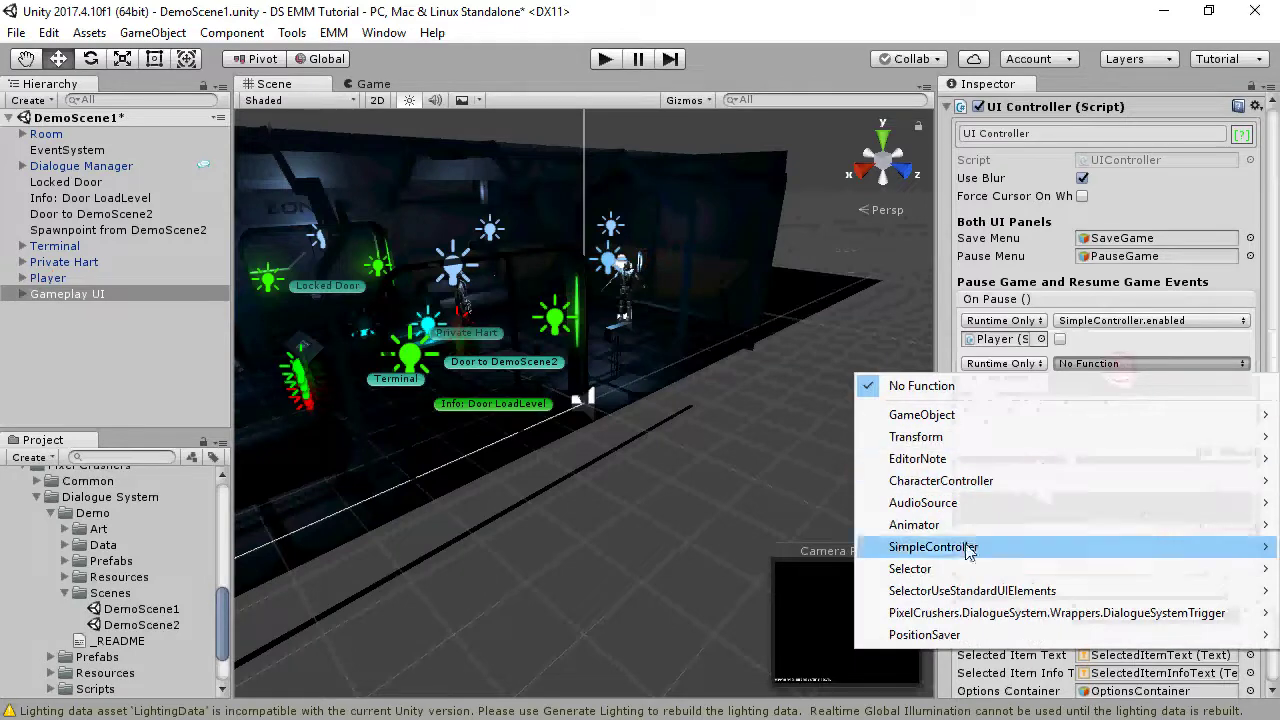
mouse_move(912, 570)
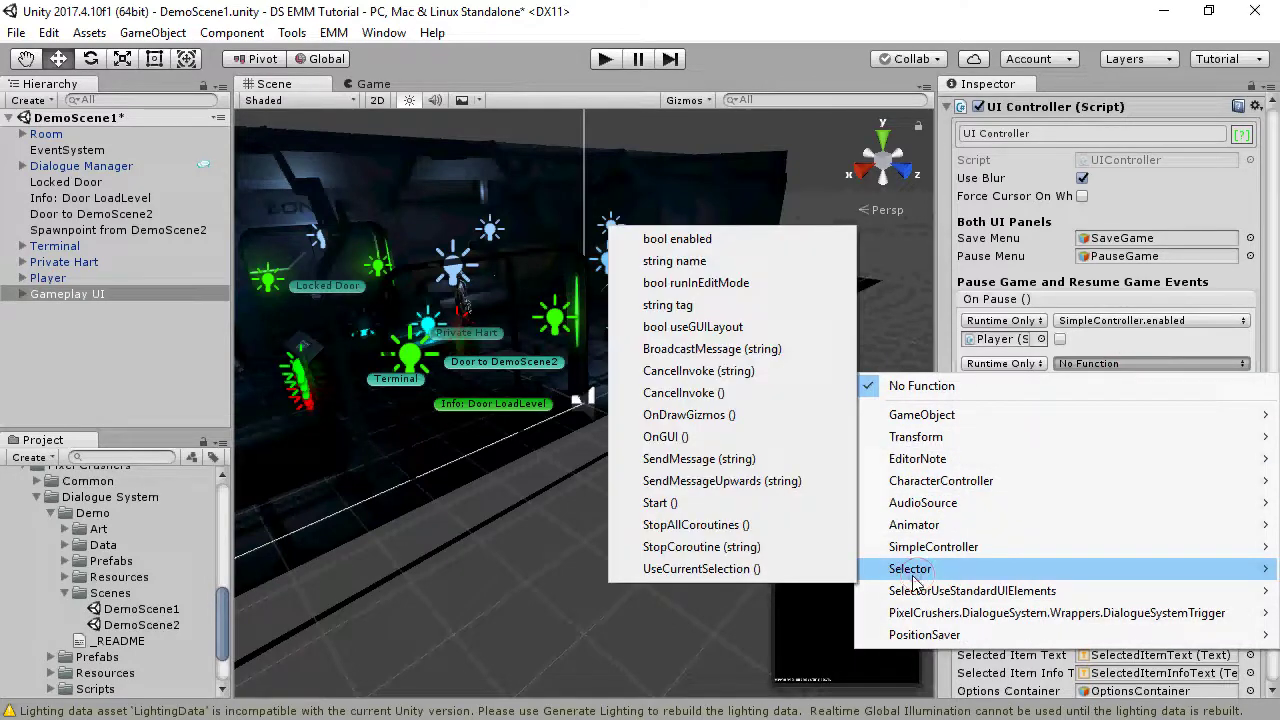
click(692, 240)
Step: Make the third On Pause entry disable the Camera's SmoothCameraWithBumper, then add an On Unpause entry
click(31, 298)
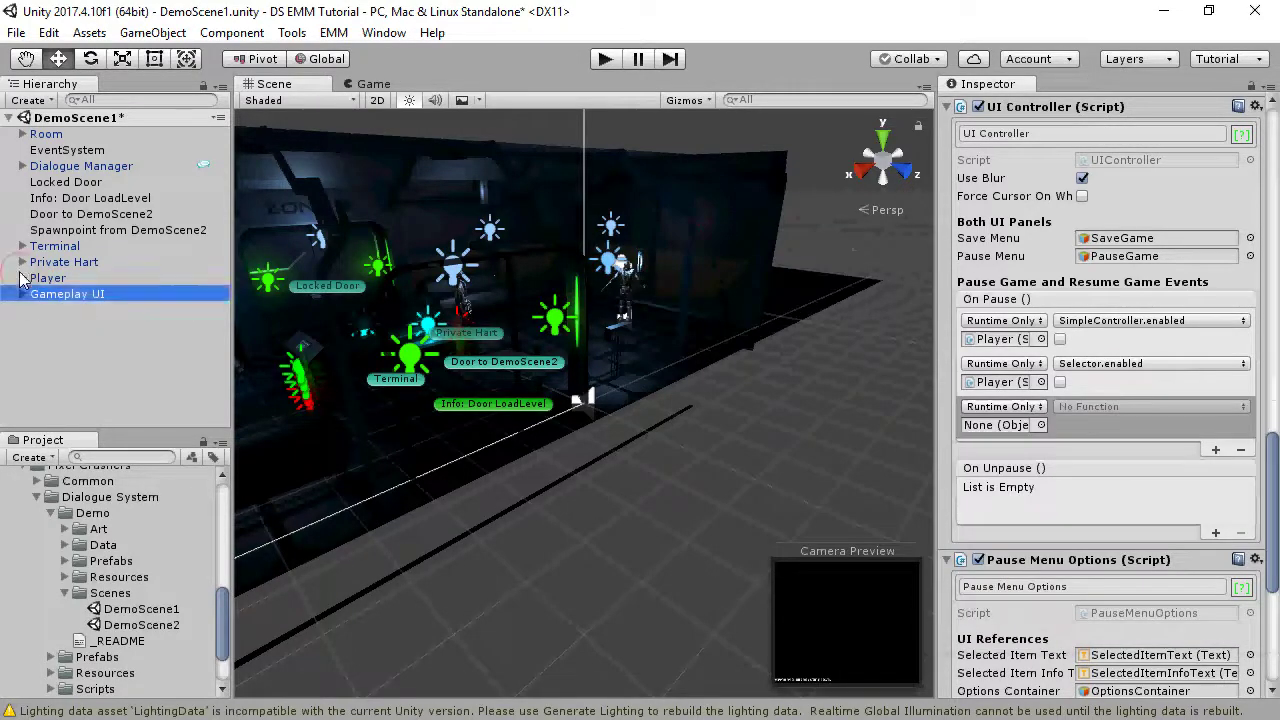
click(22, 278)
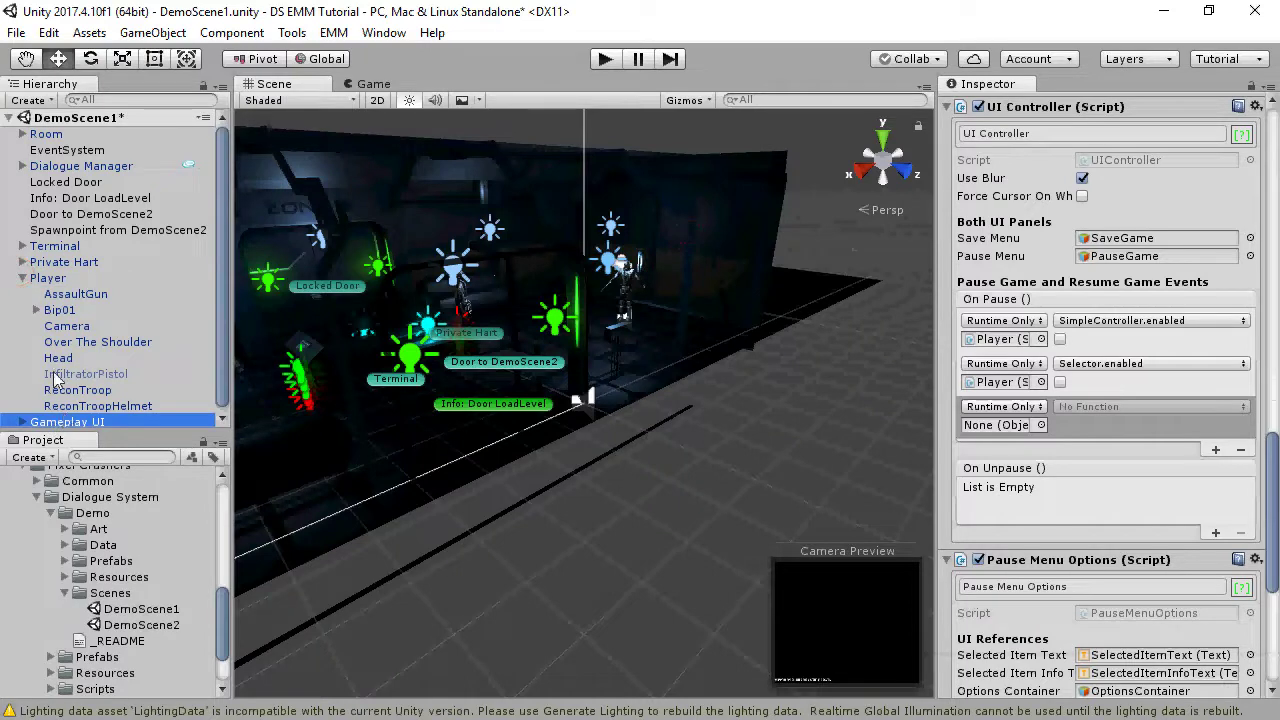
drag(66, 326, 1003, 426)
click(1108, 410)
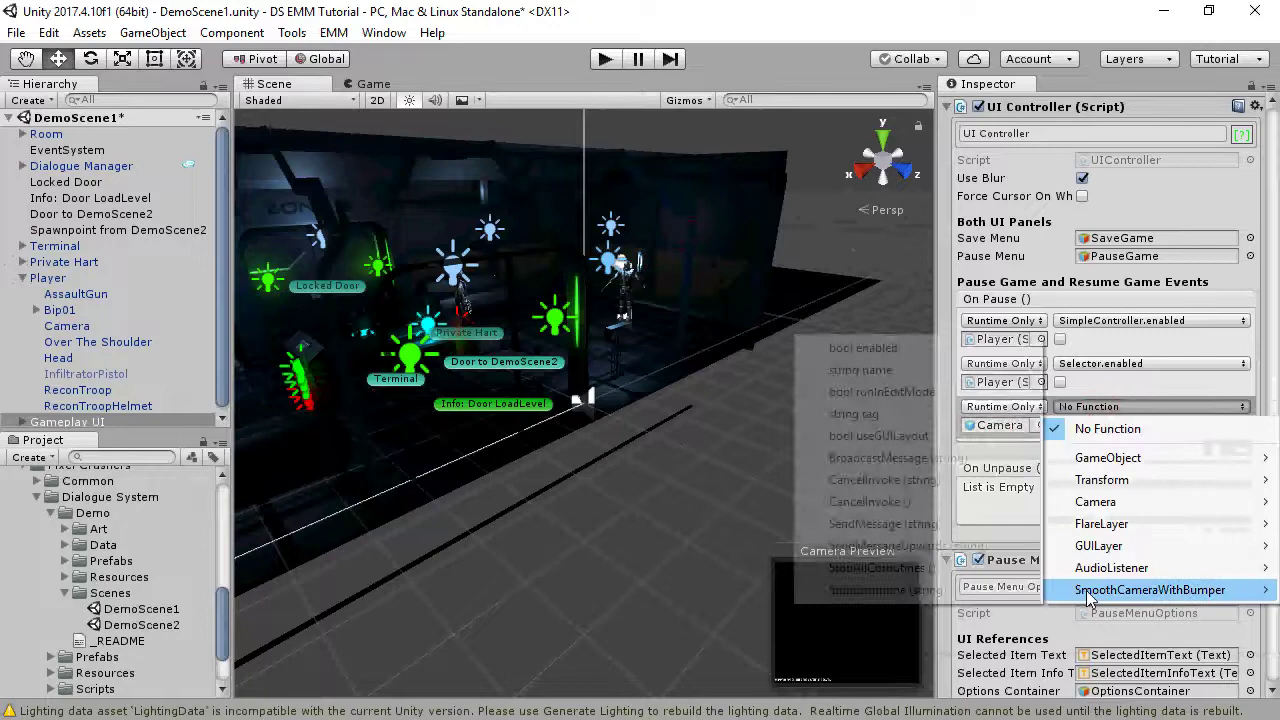
mouse_move(1095, 592)
click(872, 348)
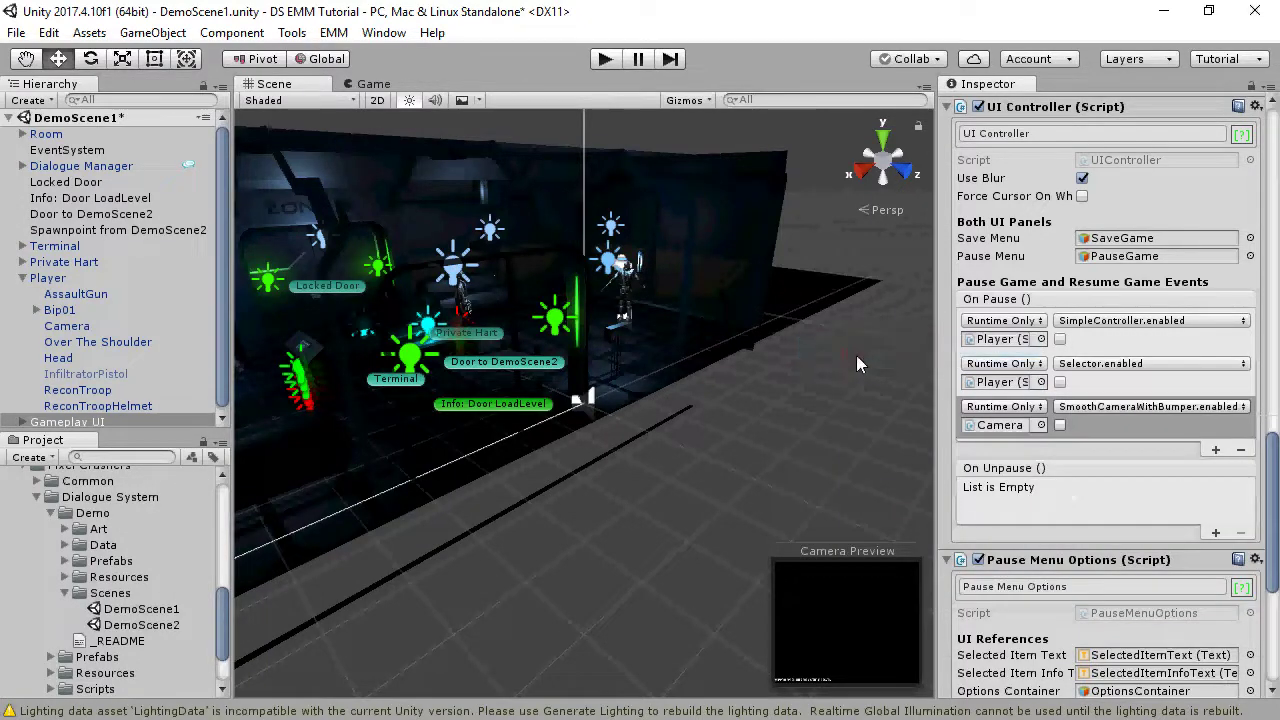
click(1214, 531)
Step: Add two more On Unpause entries and set the first to Player's SimpleController.enabled
click(1216, 534)
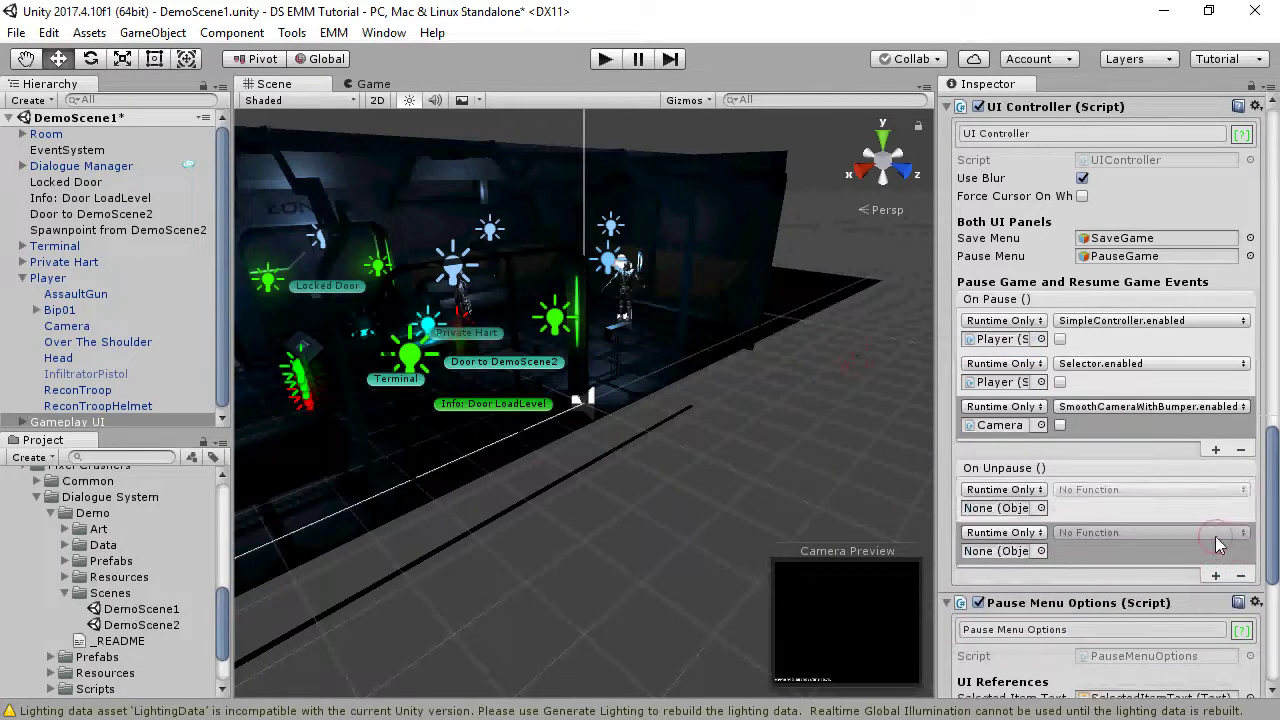
click(1215, 577)
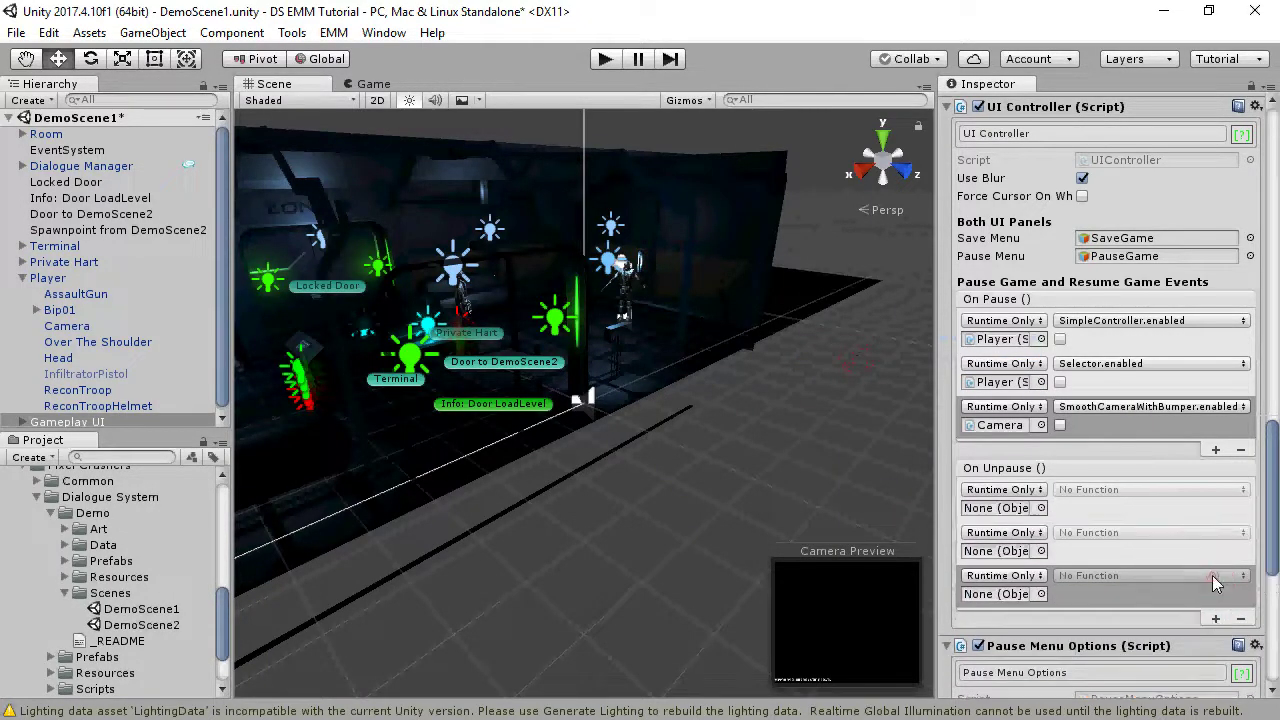
click(42, 279)
drag(42, 279, 1000, 510)
click(1085, 490)
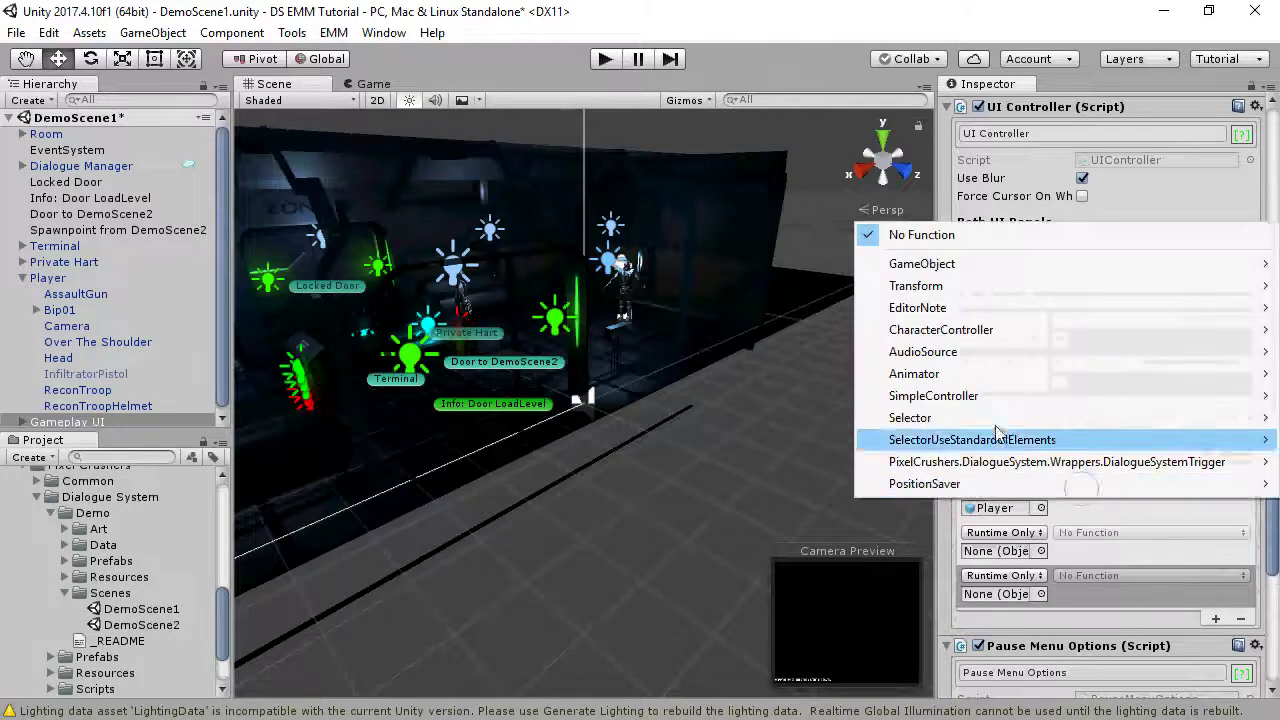
mouse_move(960, 398)
click(677, 396)
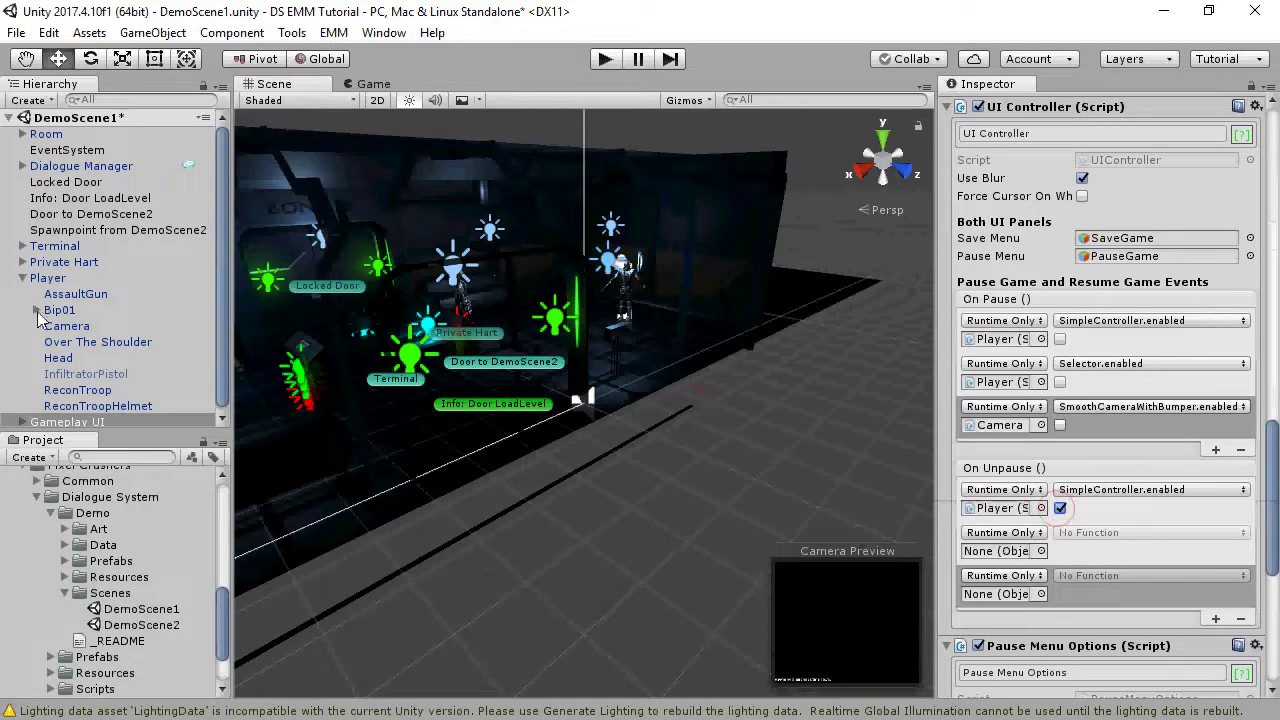
Step: Set the second On Unpause entry to Player's Selector.enabled
drag(416, 383, 995, 550)
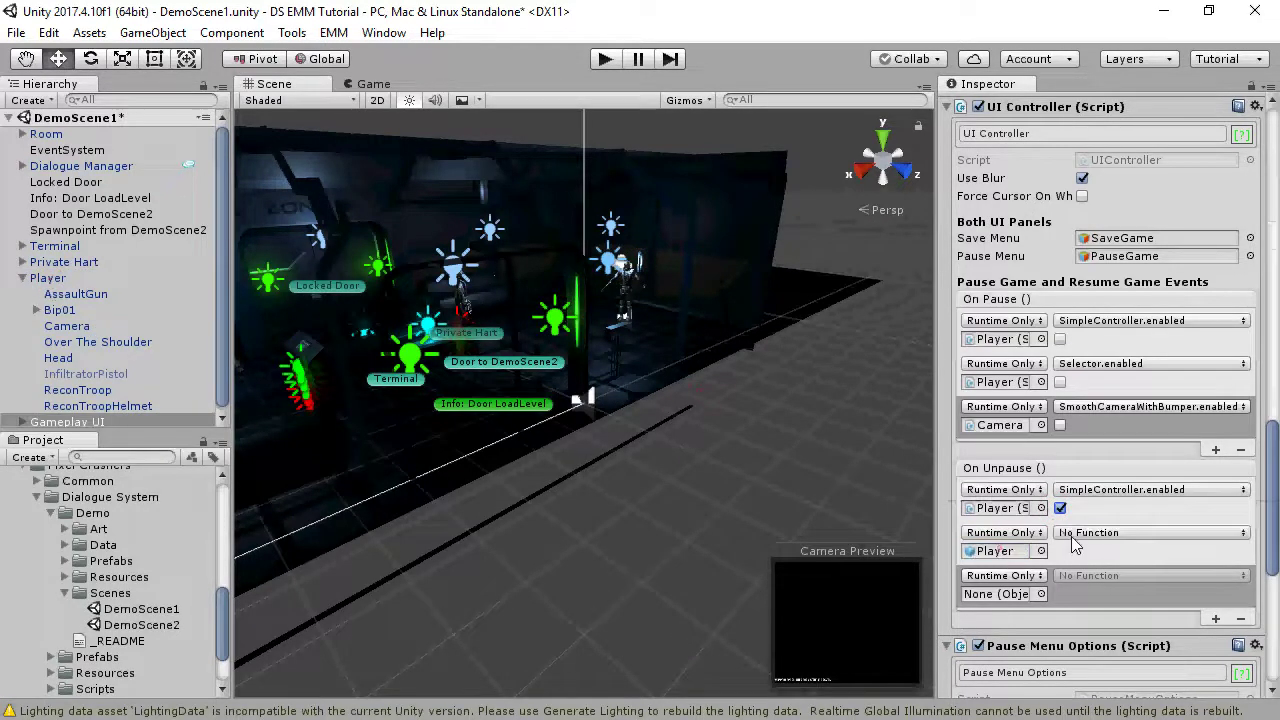
click(1075, 535)
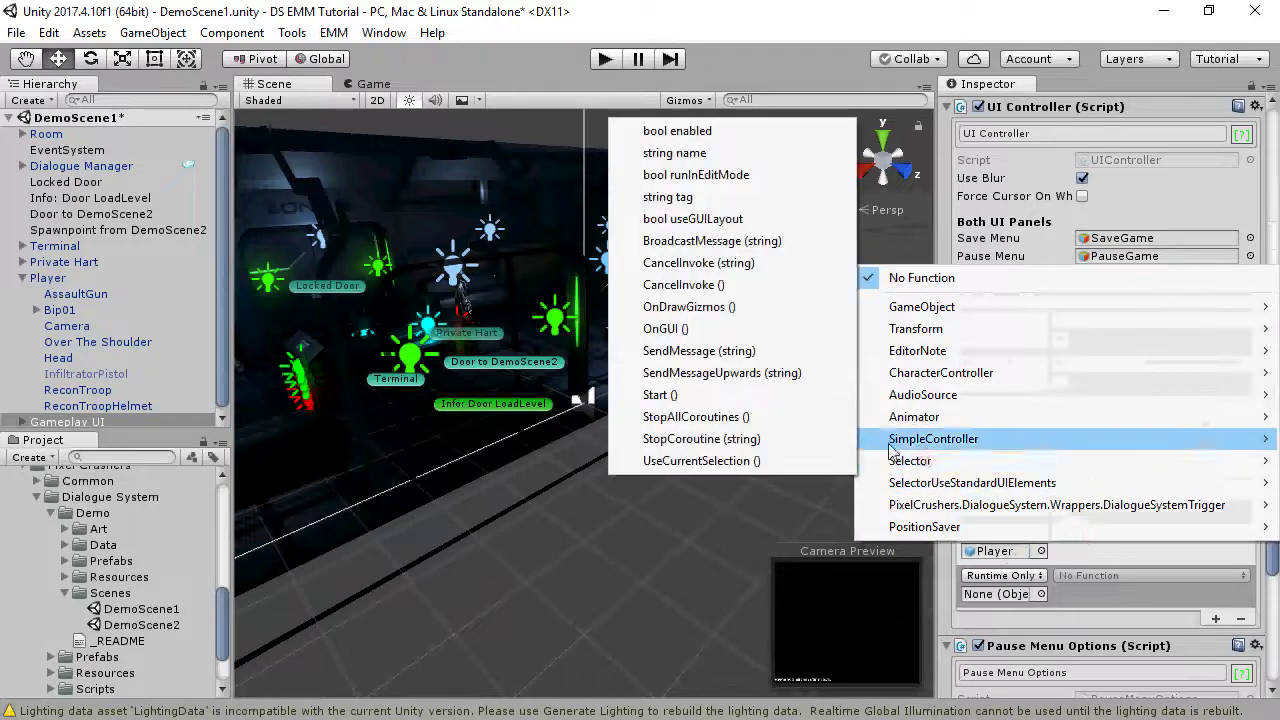
mouse_move(910, 460)
click(672, 131)
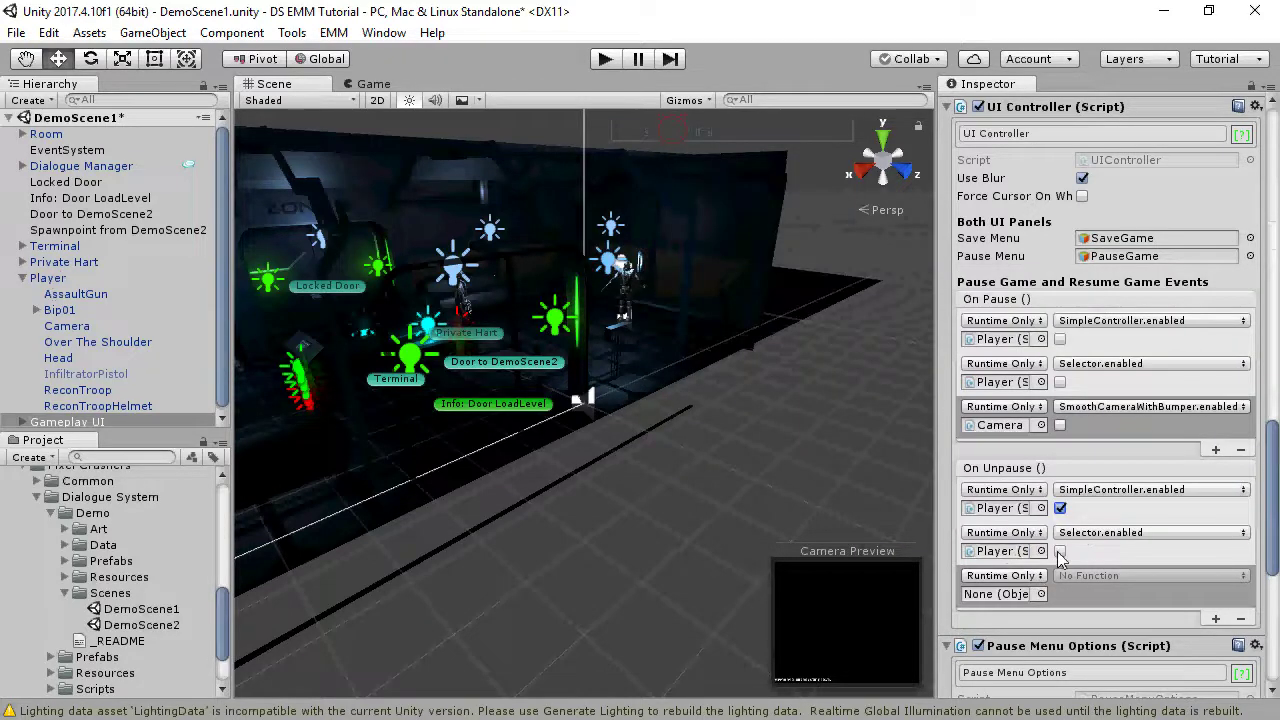
Step: Set the third On Unpause entry to Camera's SmoothCameraWithBumper.enabled
drag(67, 327, 1000, 594)
click(1085, 576)
mouse_move(1084, 573)
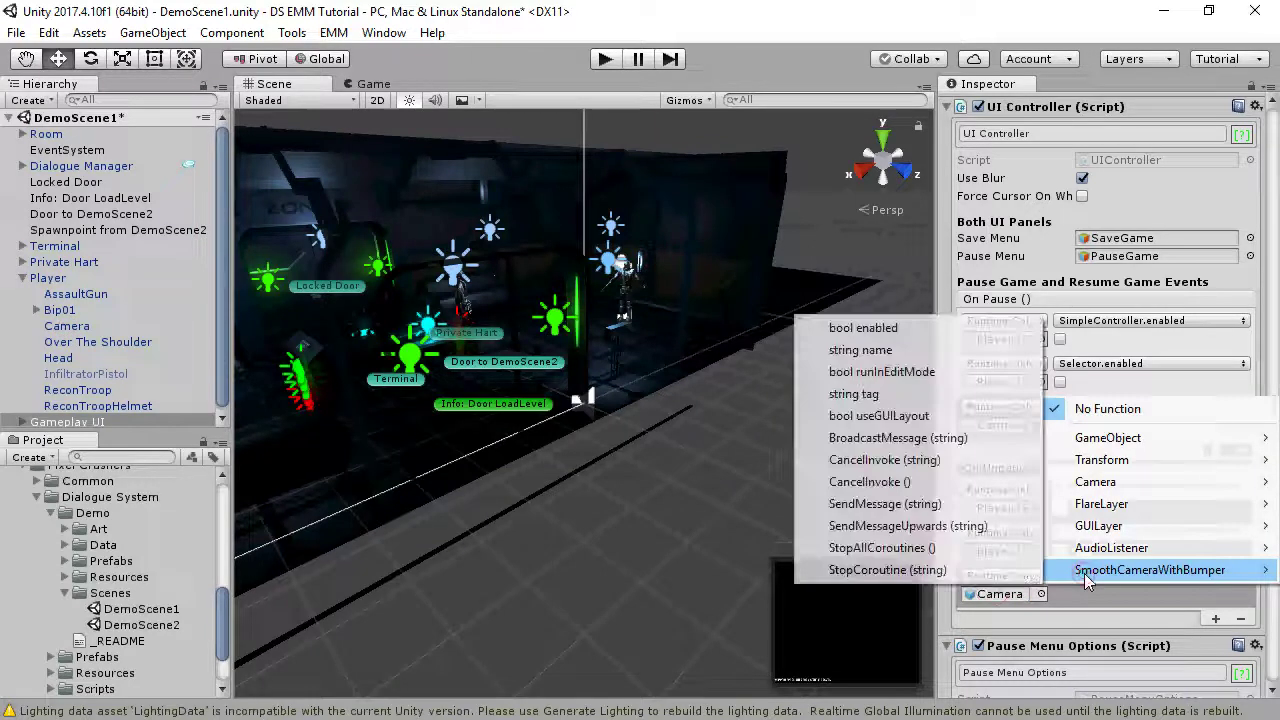
click(840, 327)
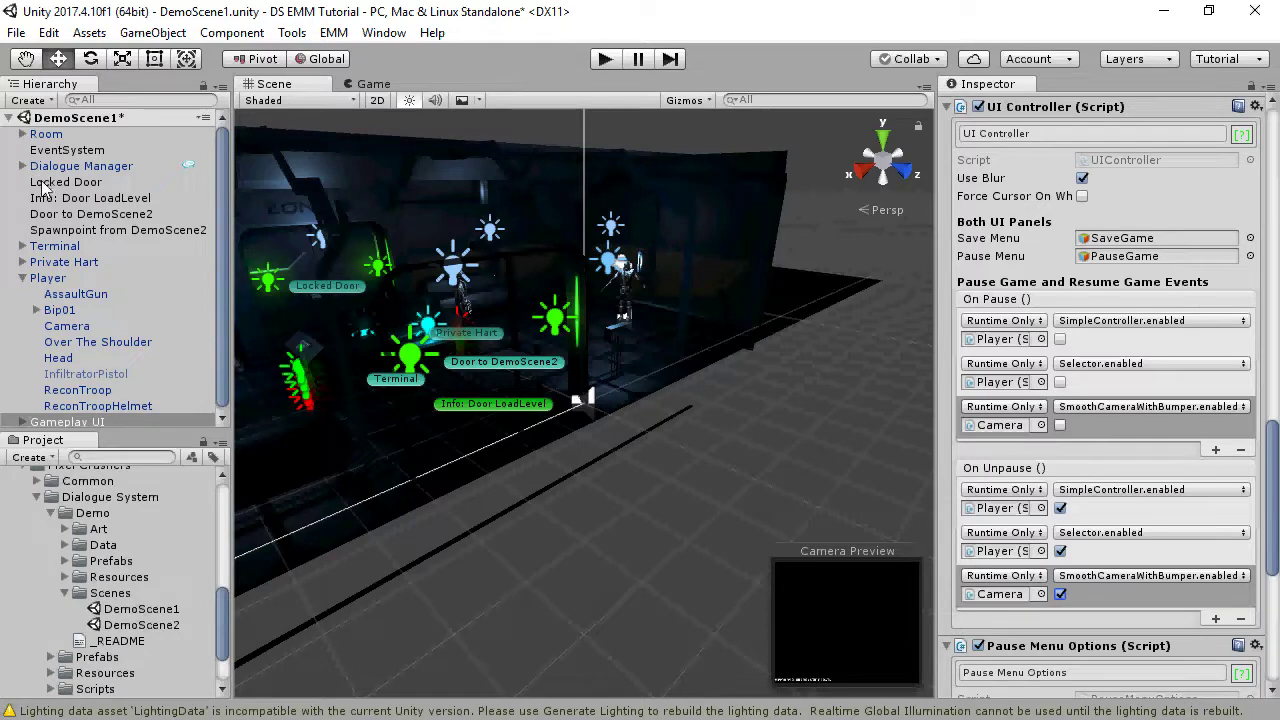
Step: Delete the Dialogue Manager object from DemoScene1's Hierarchy
right_click(54, 168)
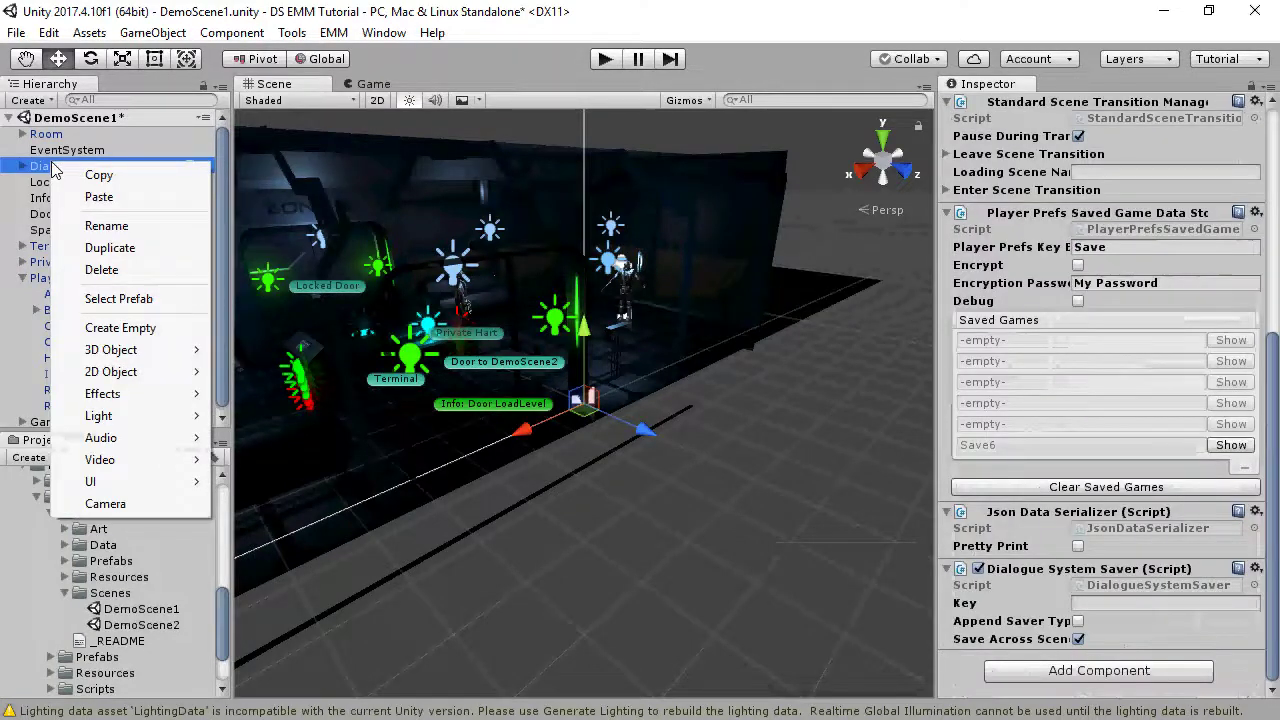
click(100, 270)
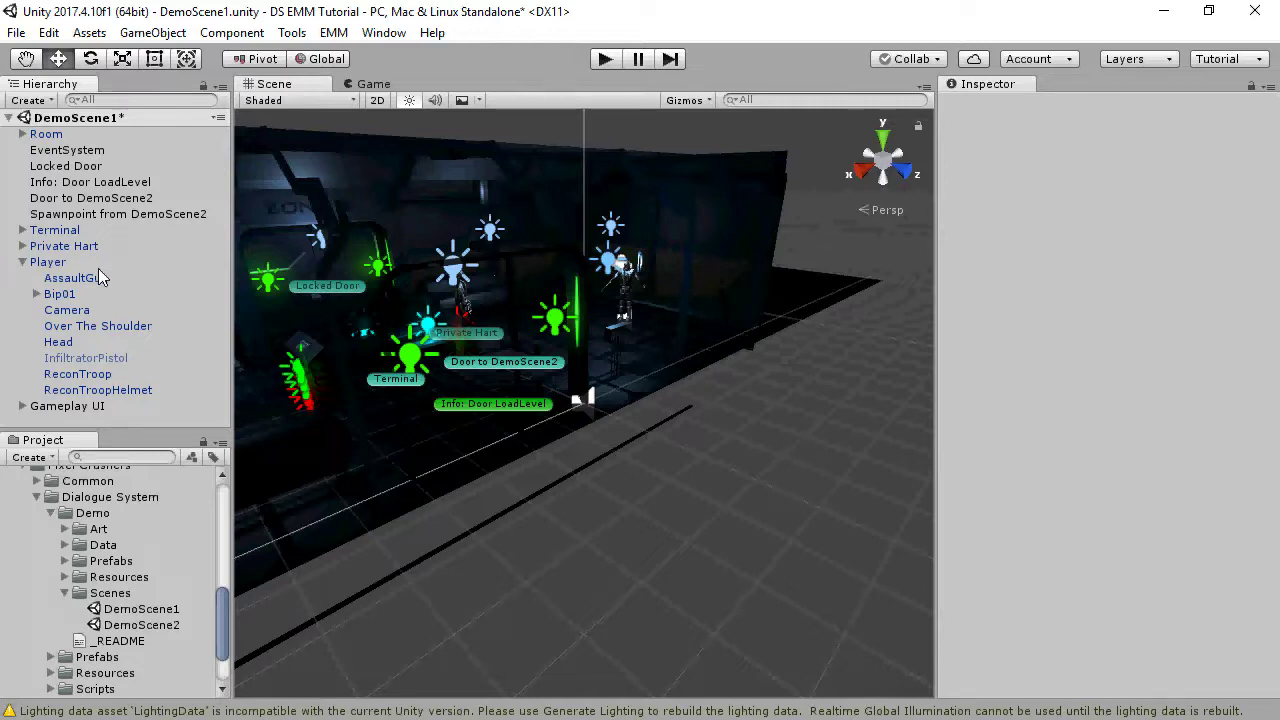
drag(220, 646, 216, 557)
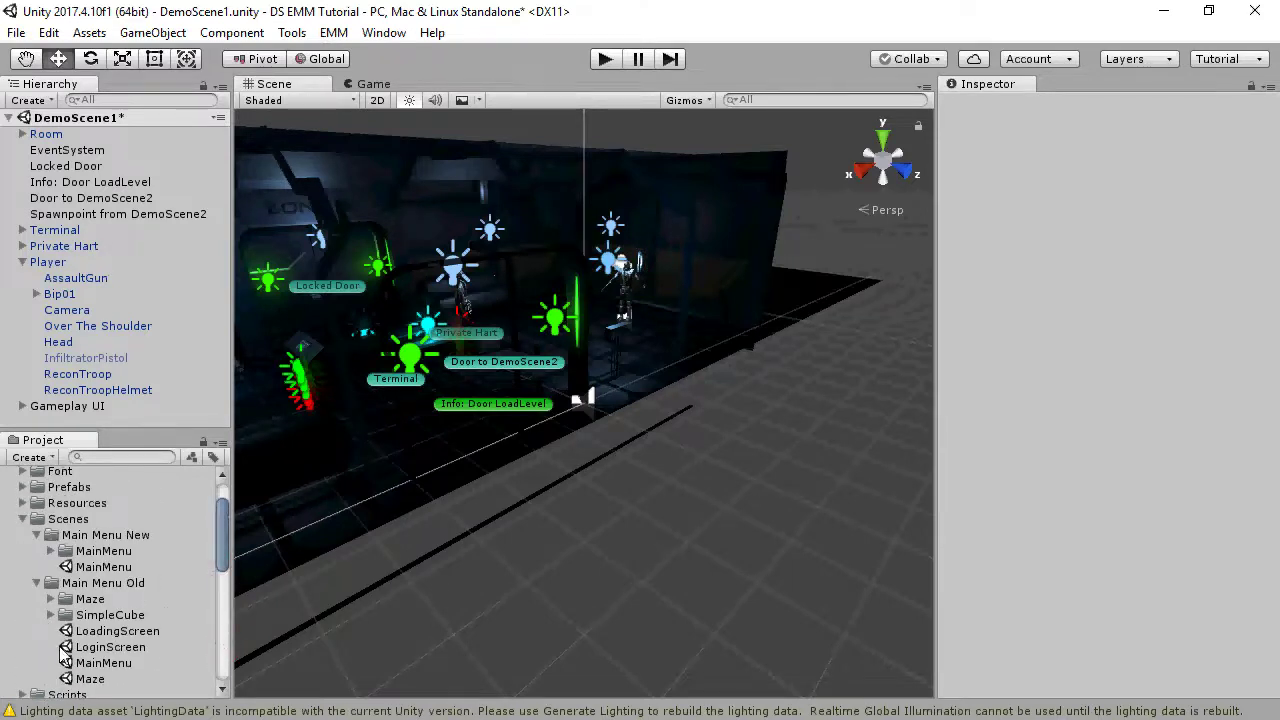
Step: Save DemoScene1, open the Maze scene and select its SAVE POINT 1 SaveGameTrigger cube
double_click(72, 681)
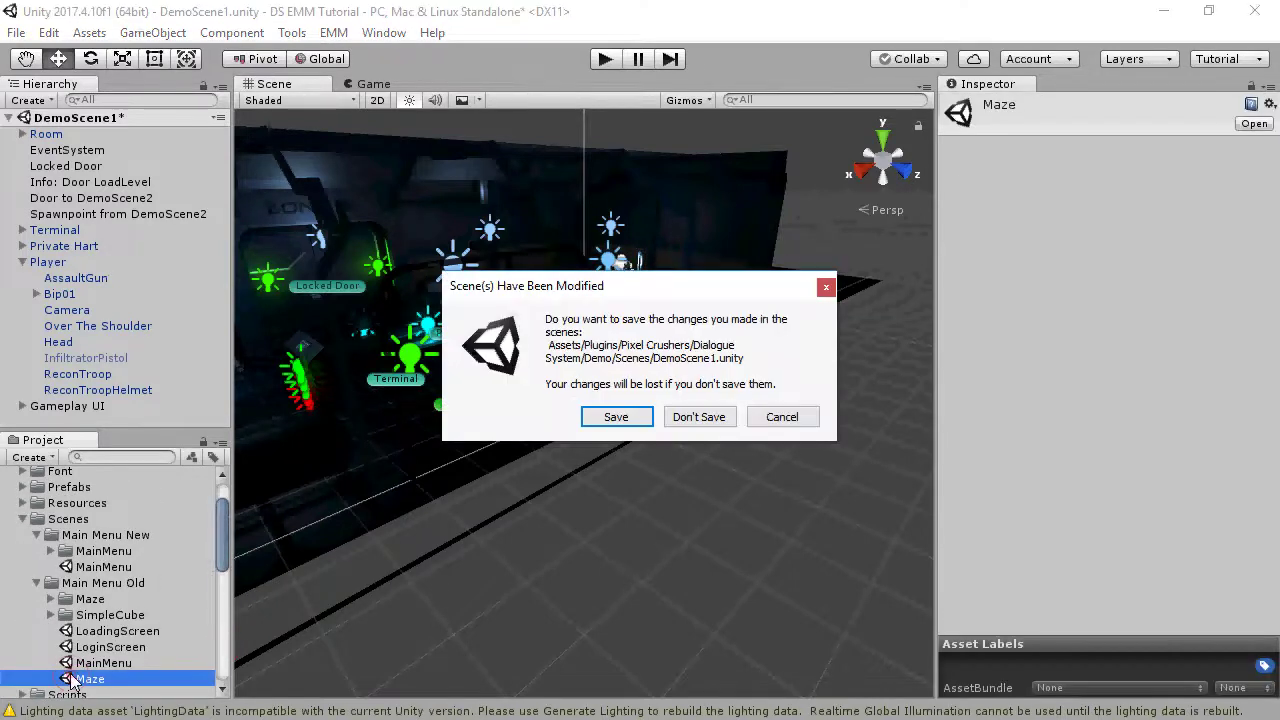
click(612, 417)
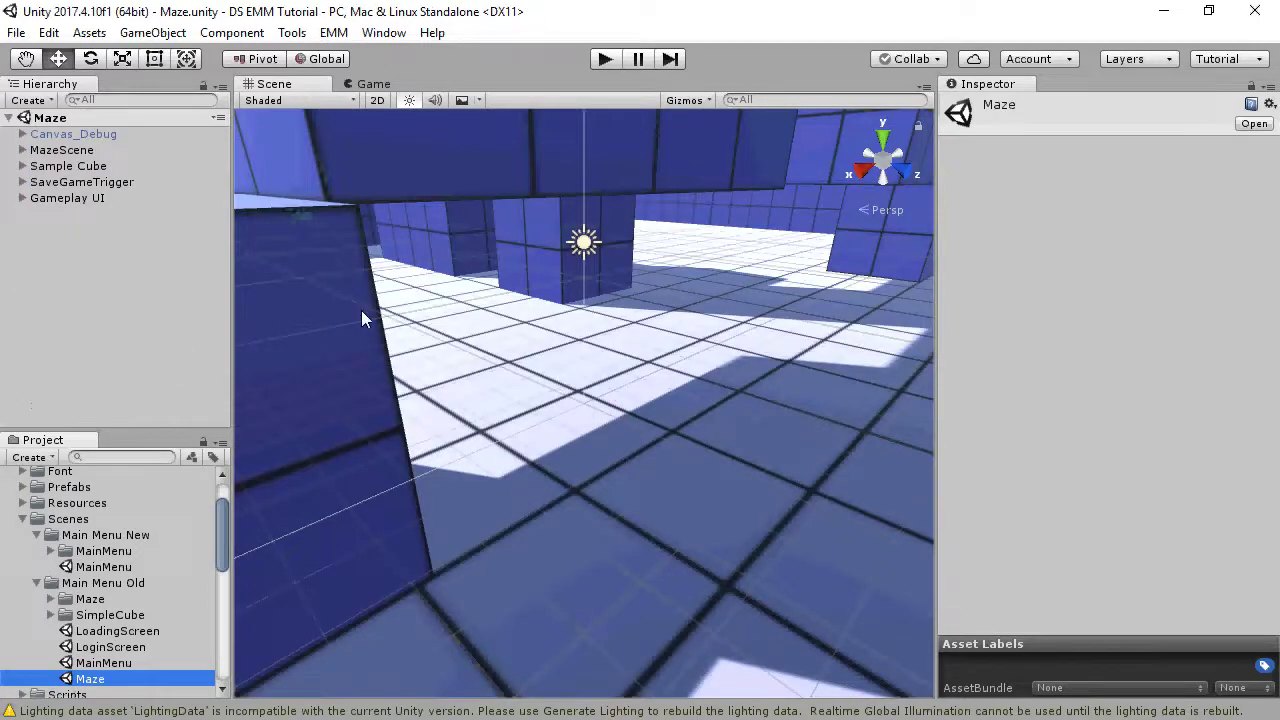
right_drag(363, 314, 516, 428)
click(515, 423)
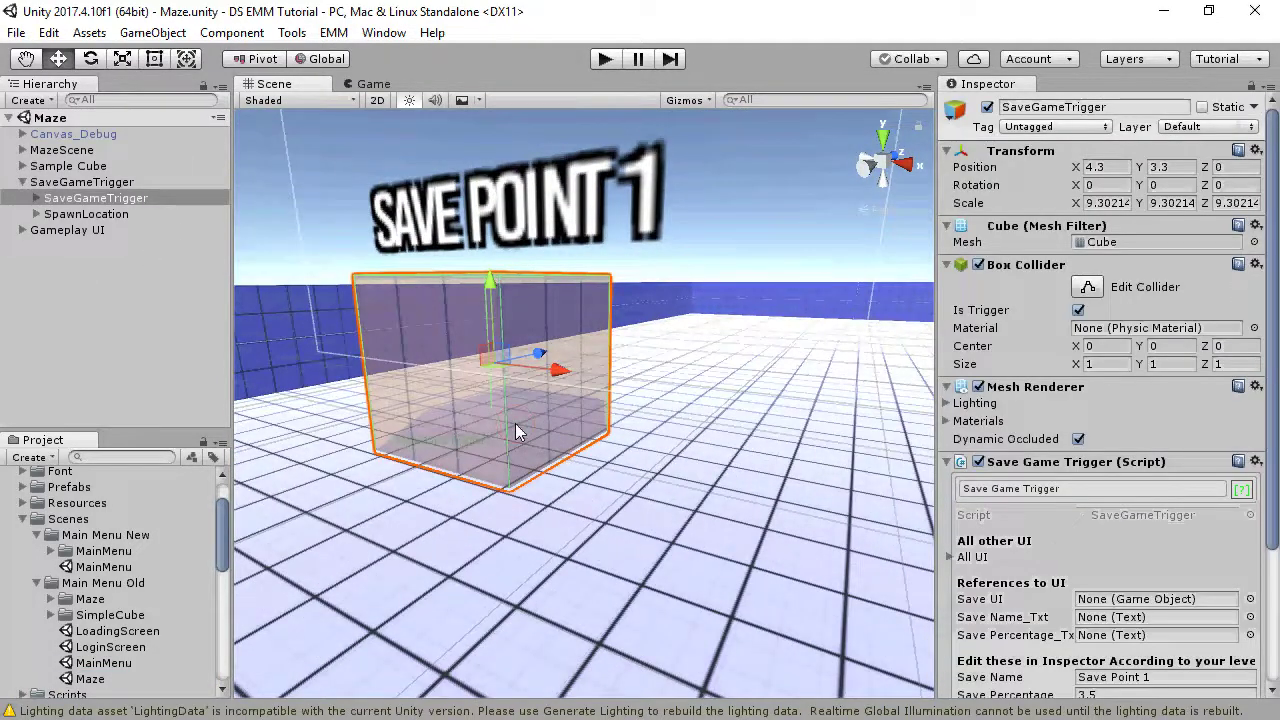
Step: Open MainMenu and clear the Start Message on the Dialogue Manager's Demo Menu
double_click(72, 568)
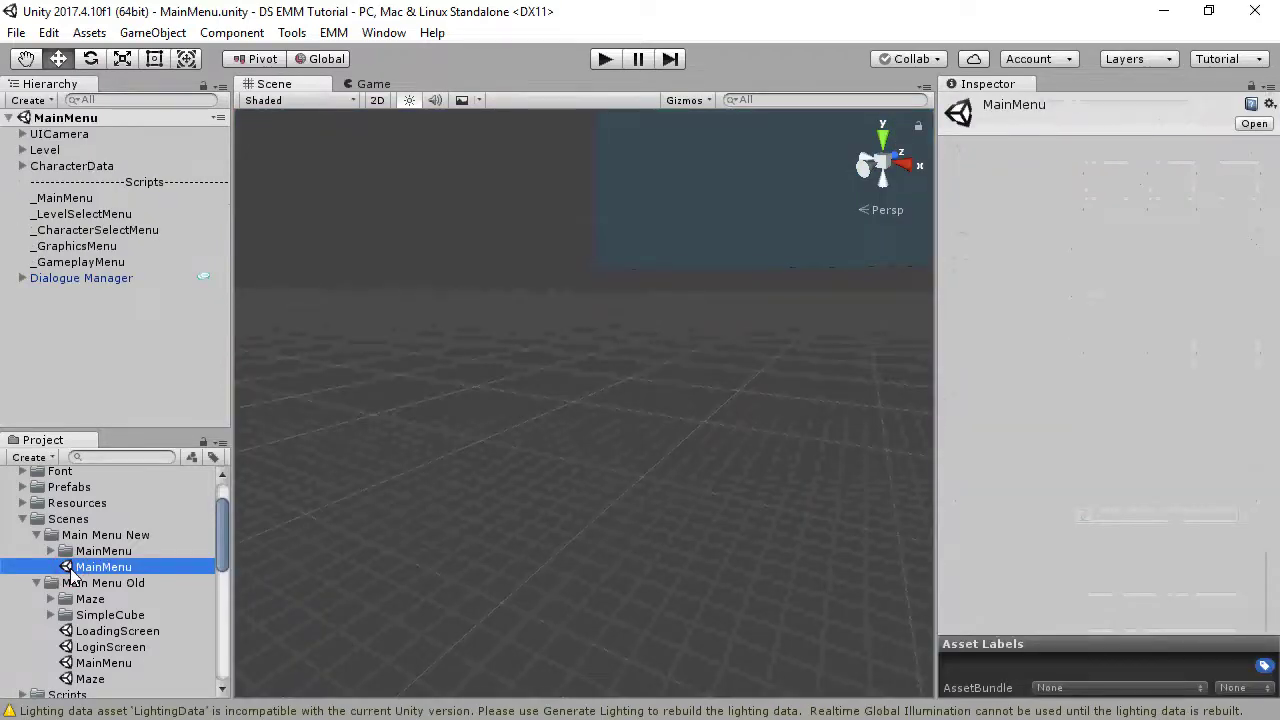
click(22, 278)
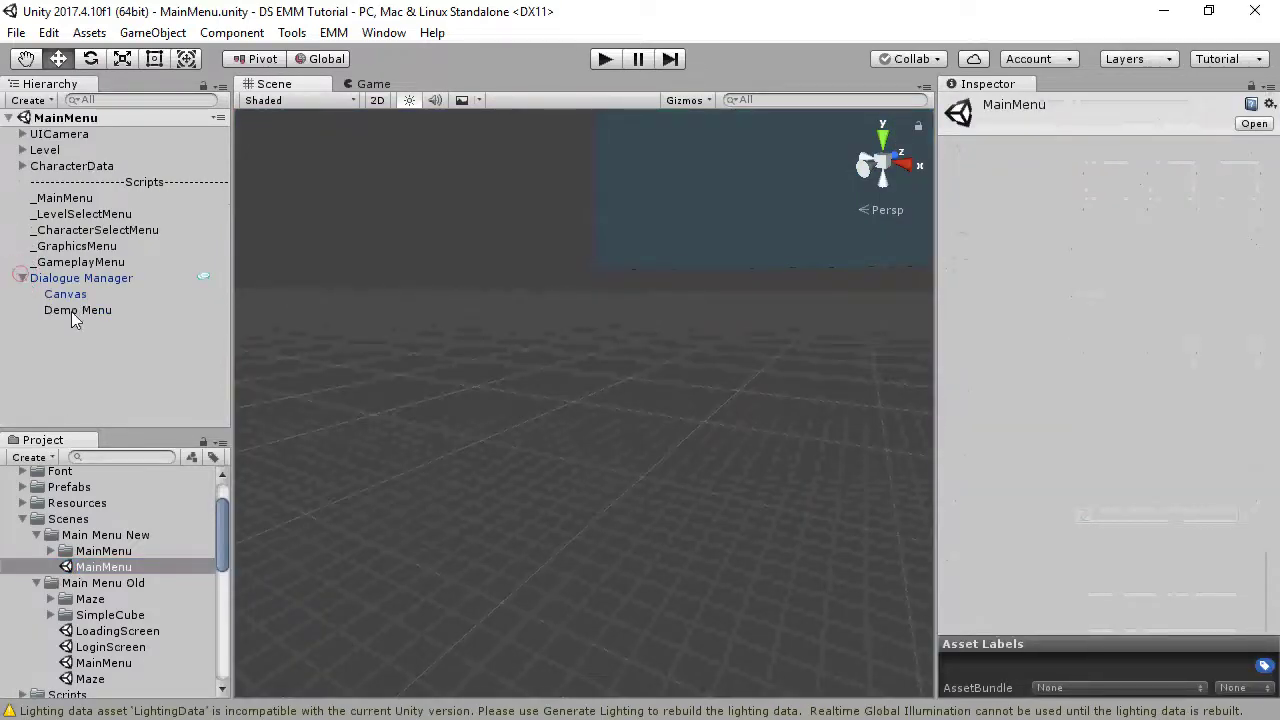
click(78, 310)
click(1106, 289)
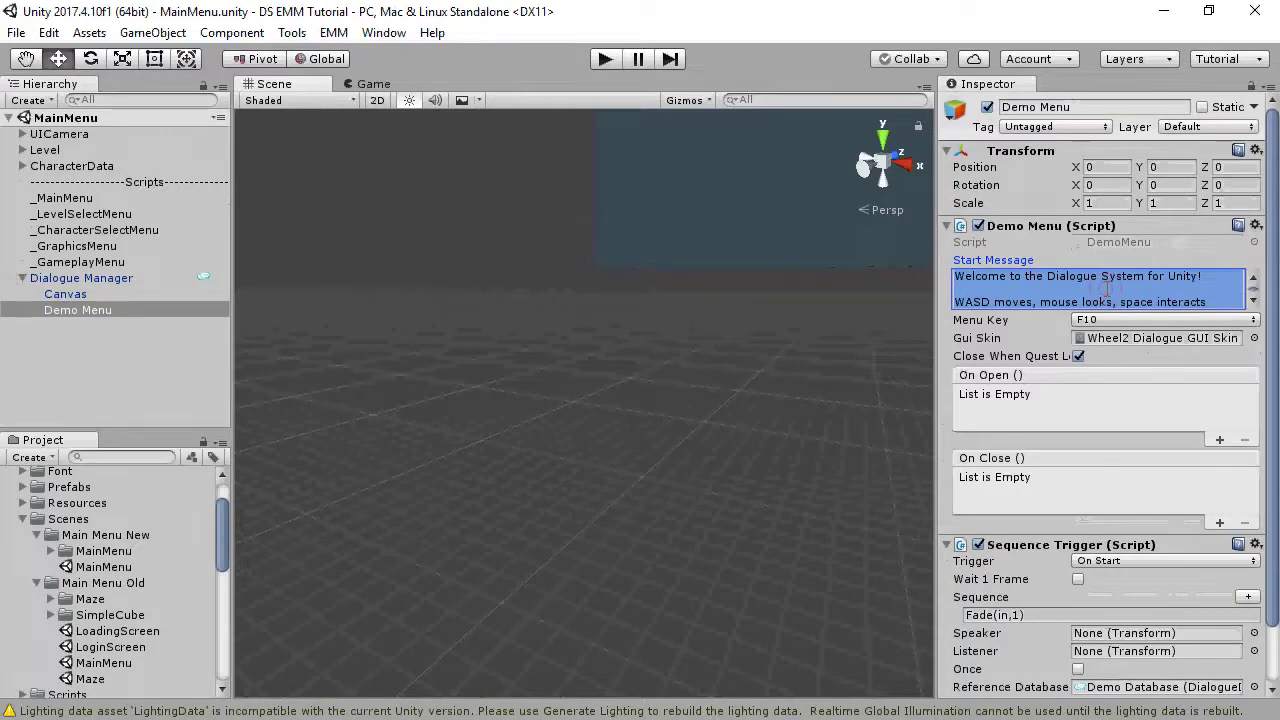
key(BackSpace)
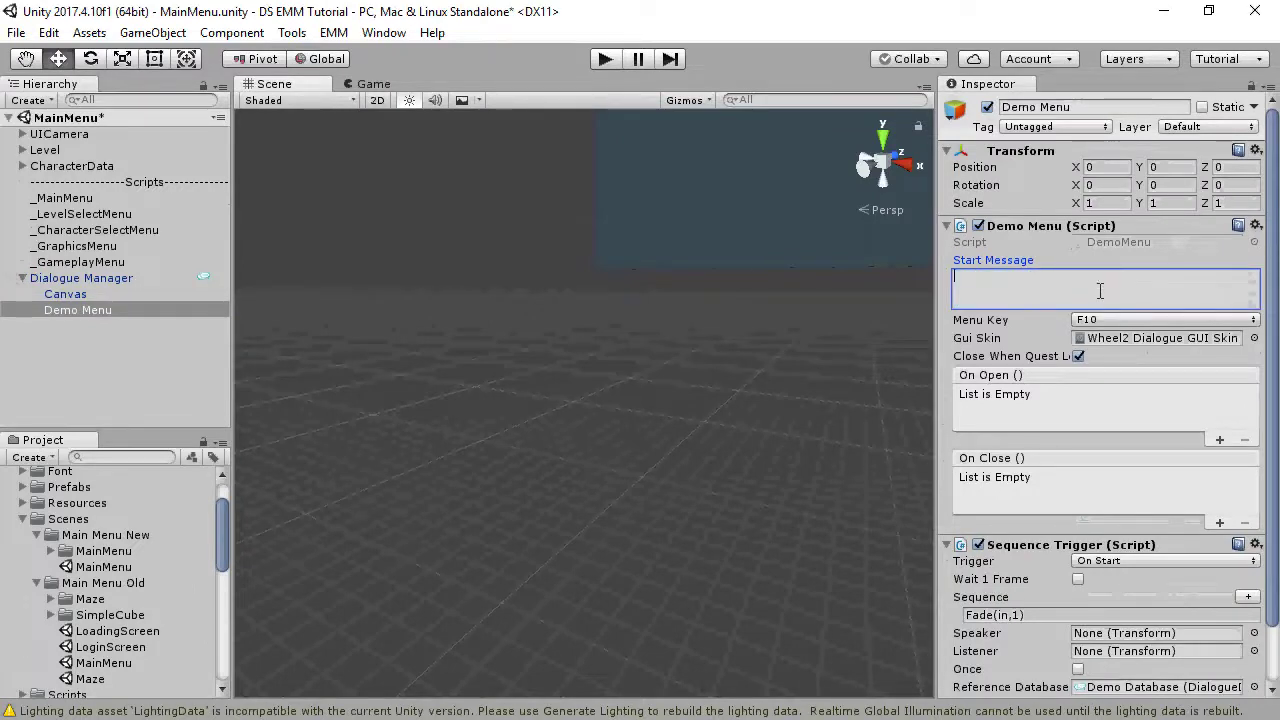
Step: In Play mode, start a new game on Level 2, the Dialogue System Demo
click(603, 60)
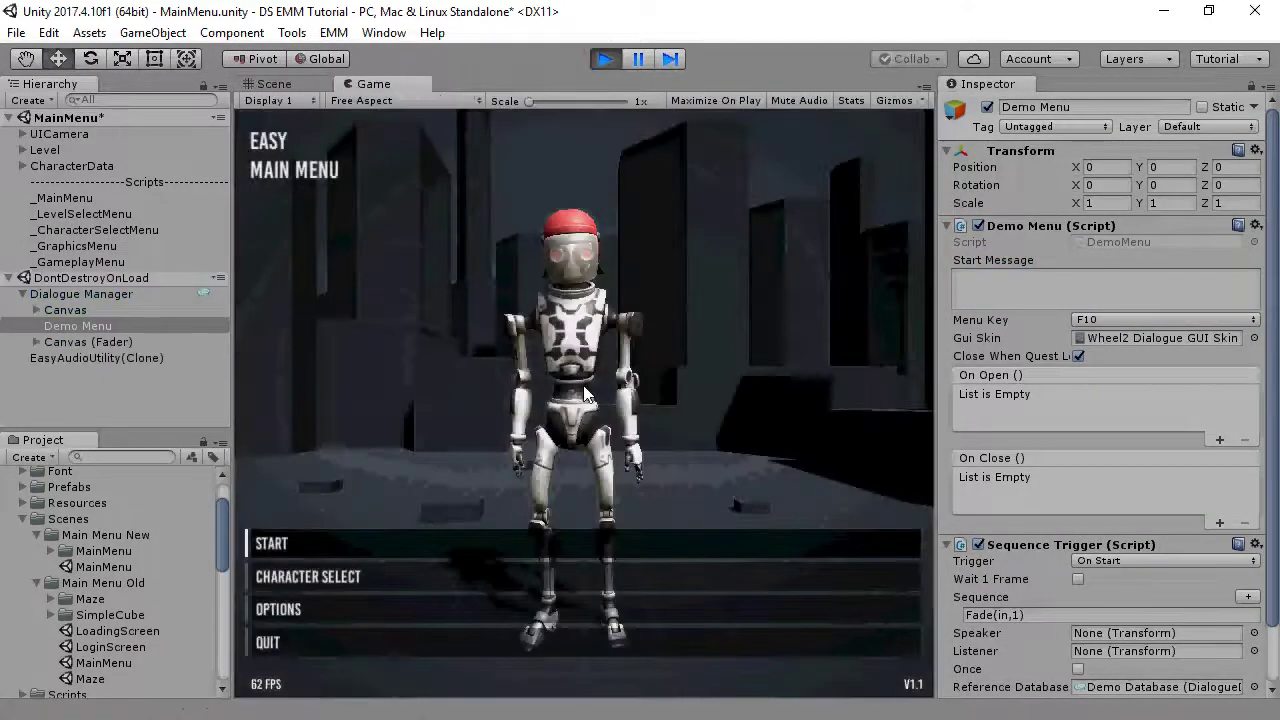
click(270, 545)
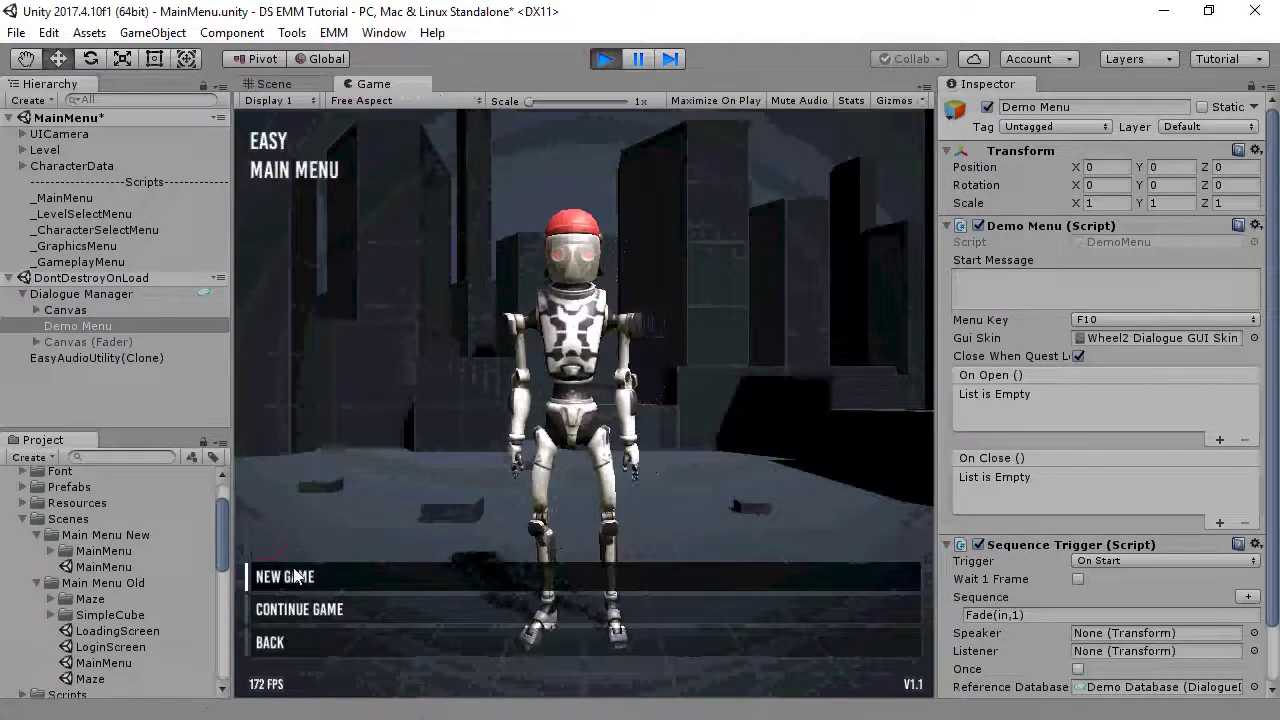
click(293, 576)
click(295, 576)
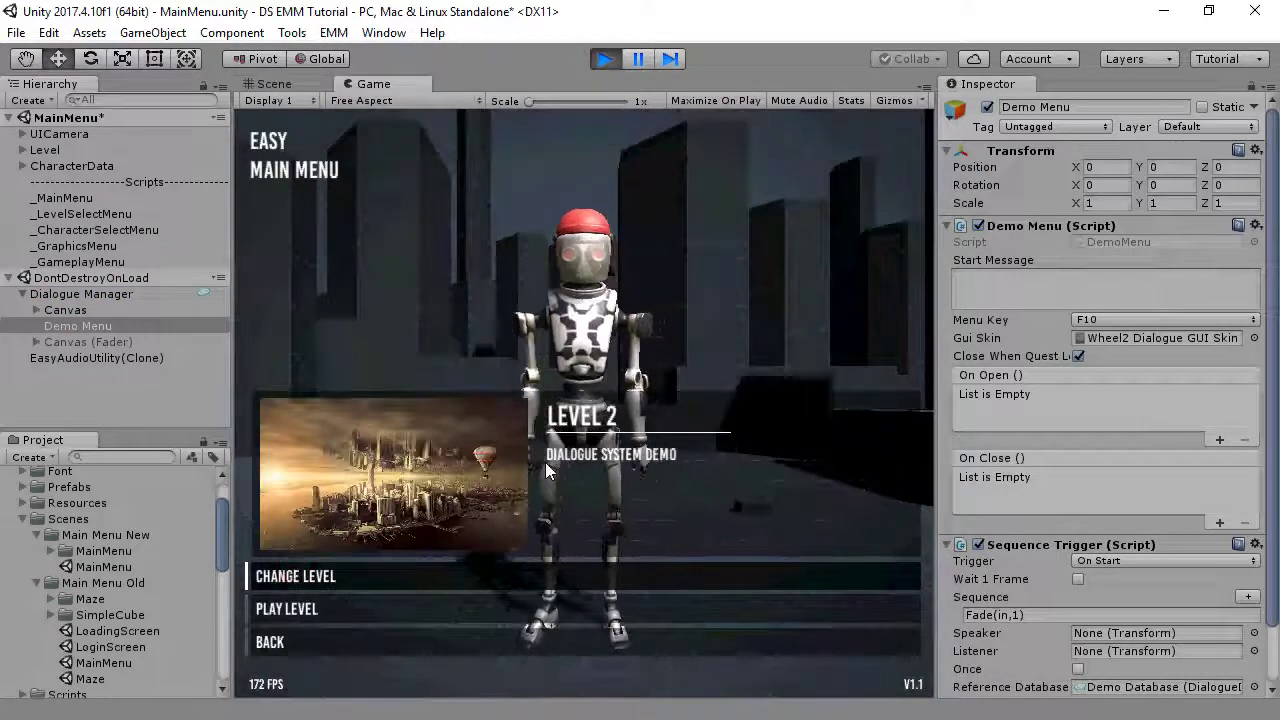
click(268, 608)
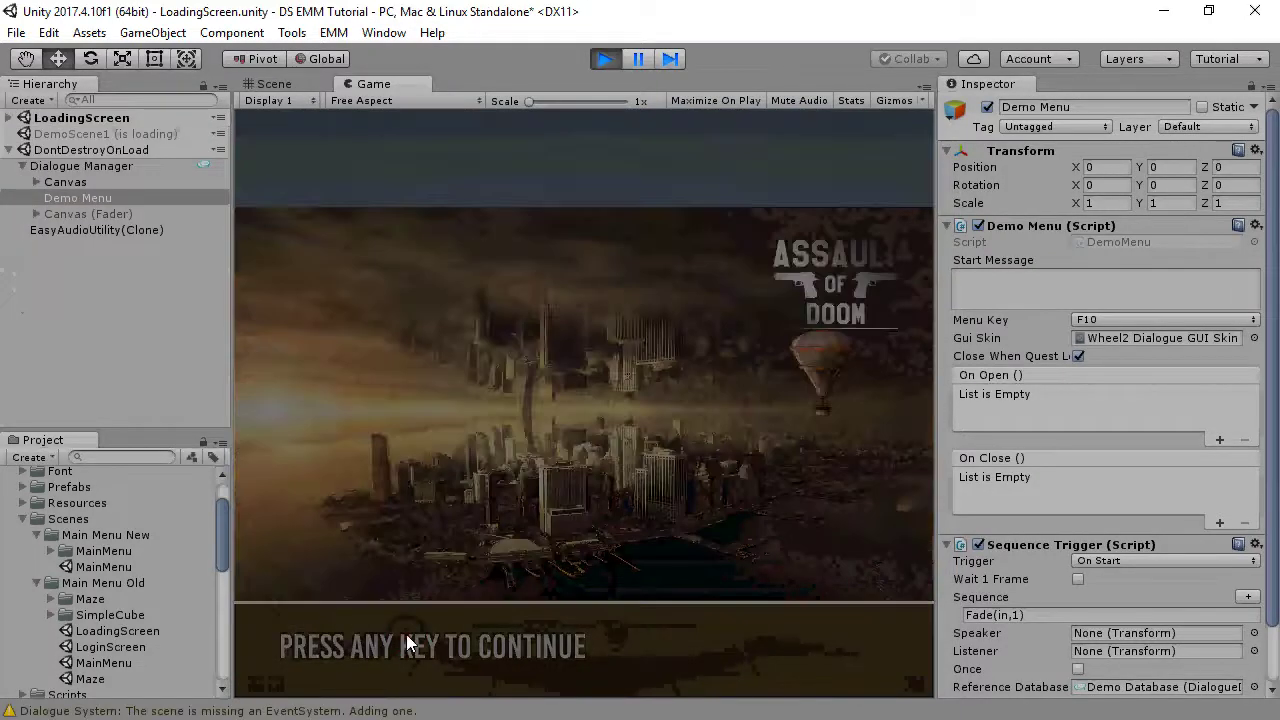
Step: Talk to Private Hart, replying 'Okay, what's the problem?' and 'I'll find the password.', then head for the terminal
click(406, 634)
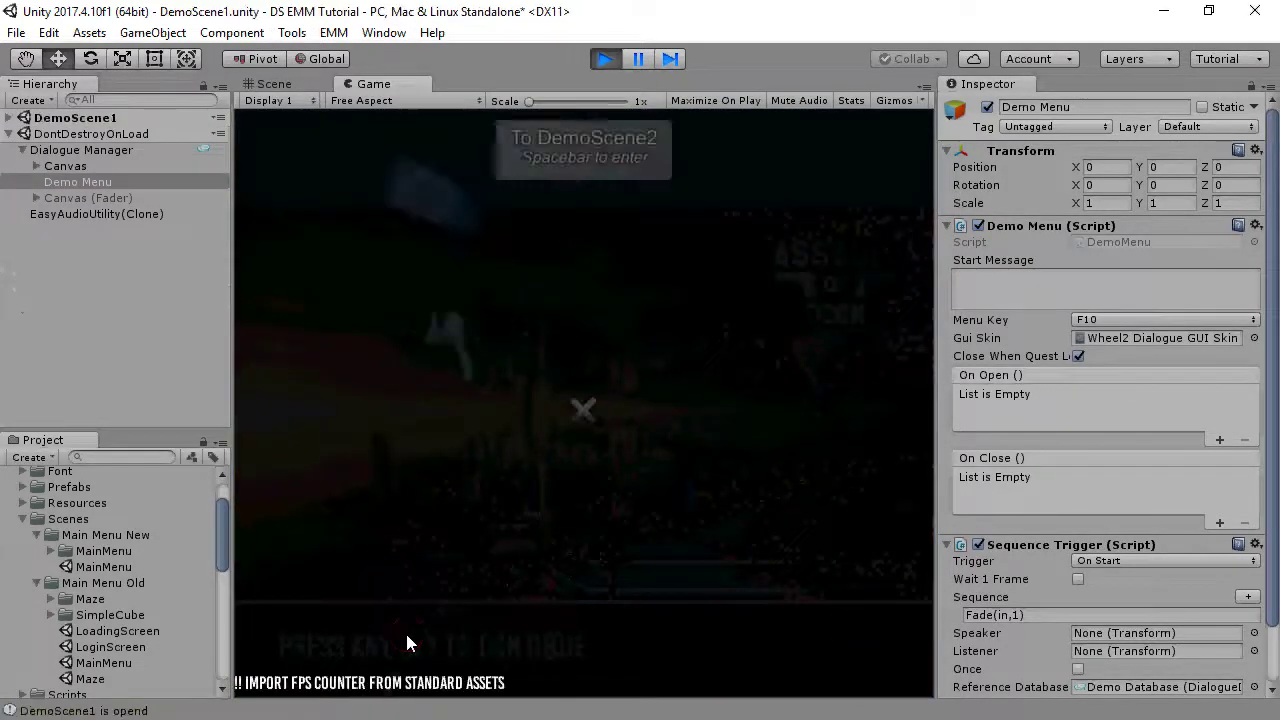
key(w)
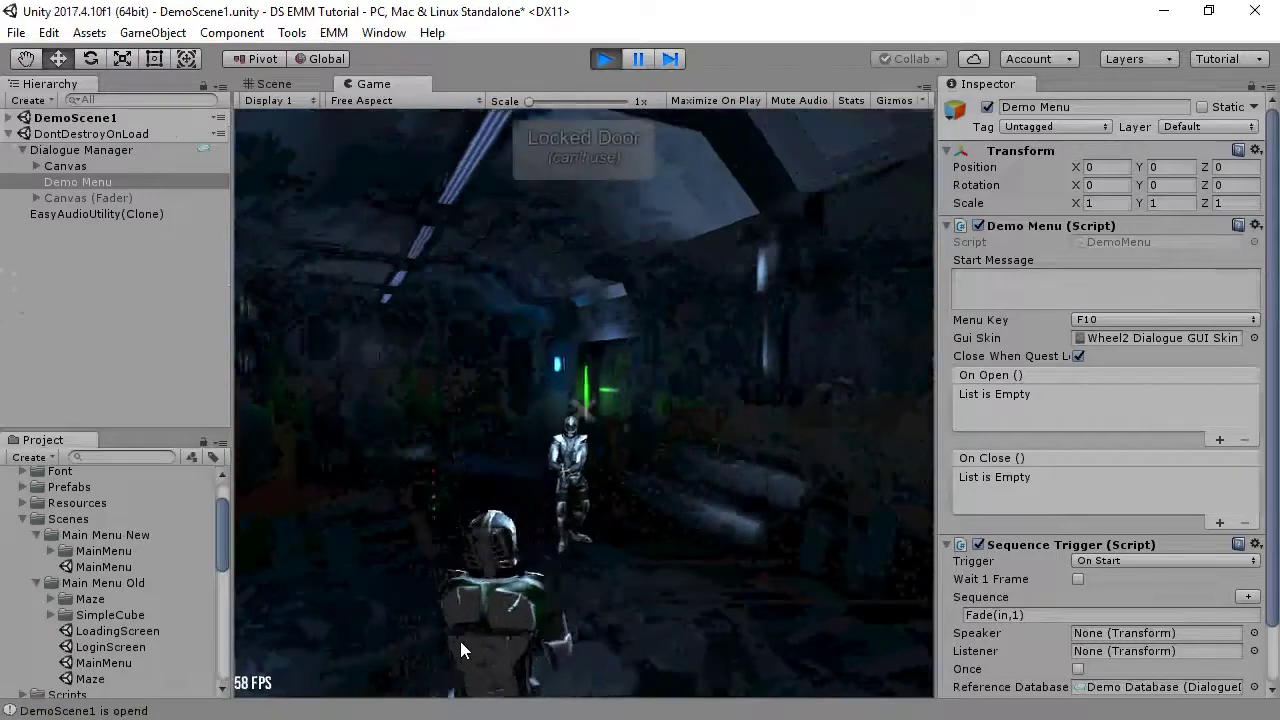
key(space)
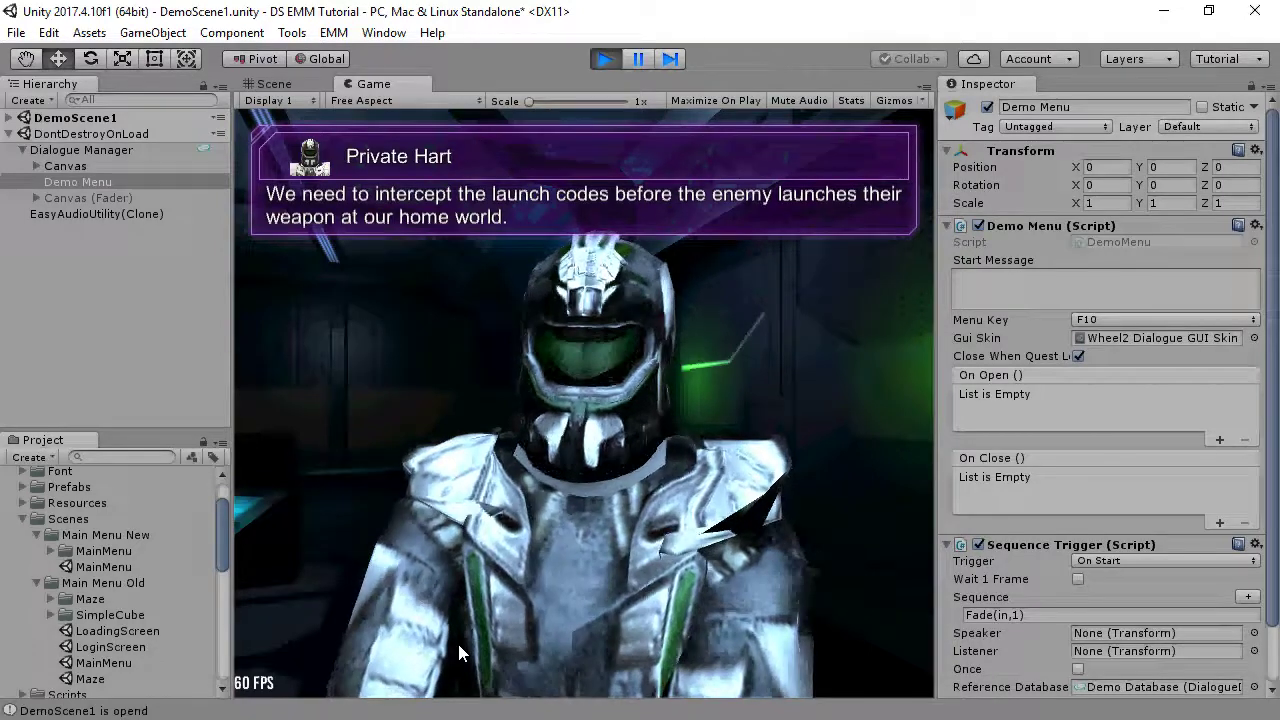
click(627, 652)
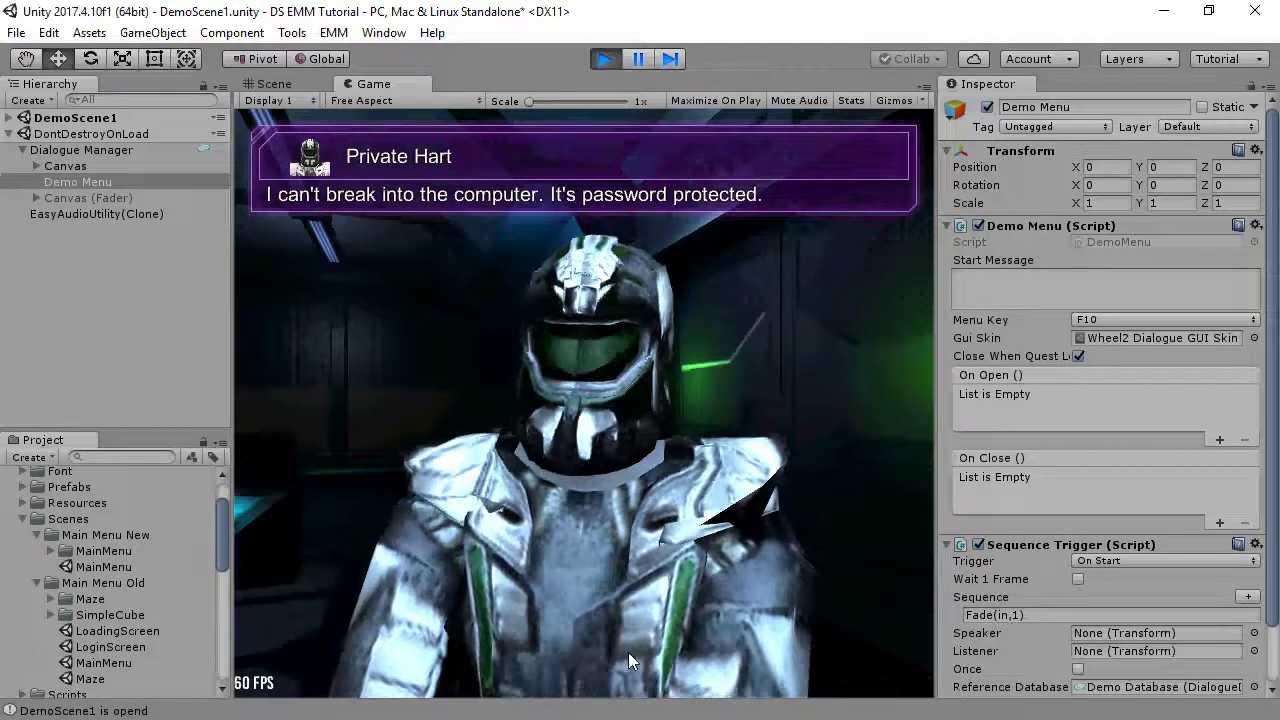
click(672, 650)
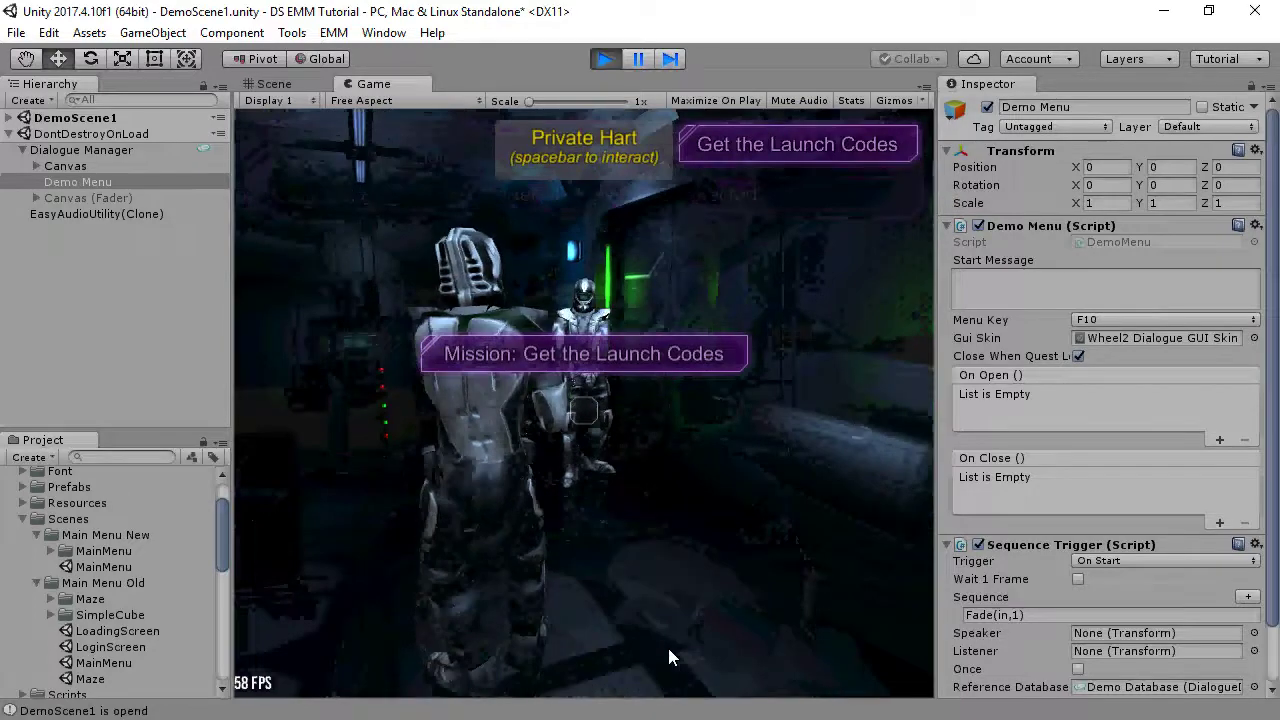
key(w)
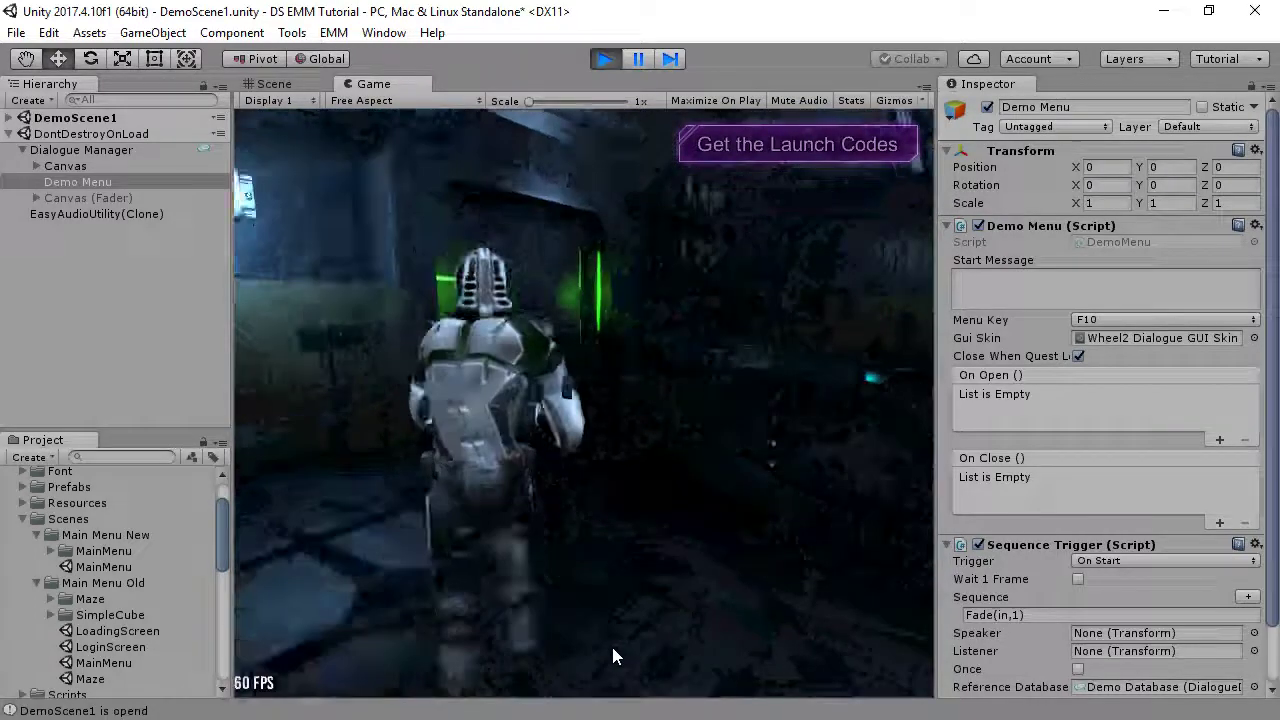
key(a)
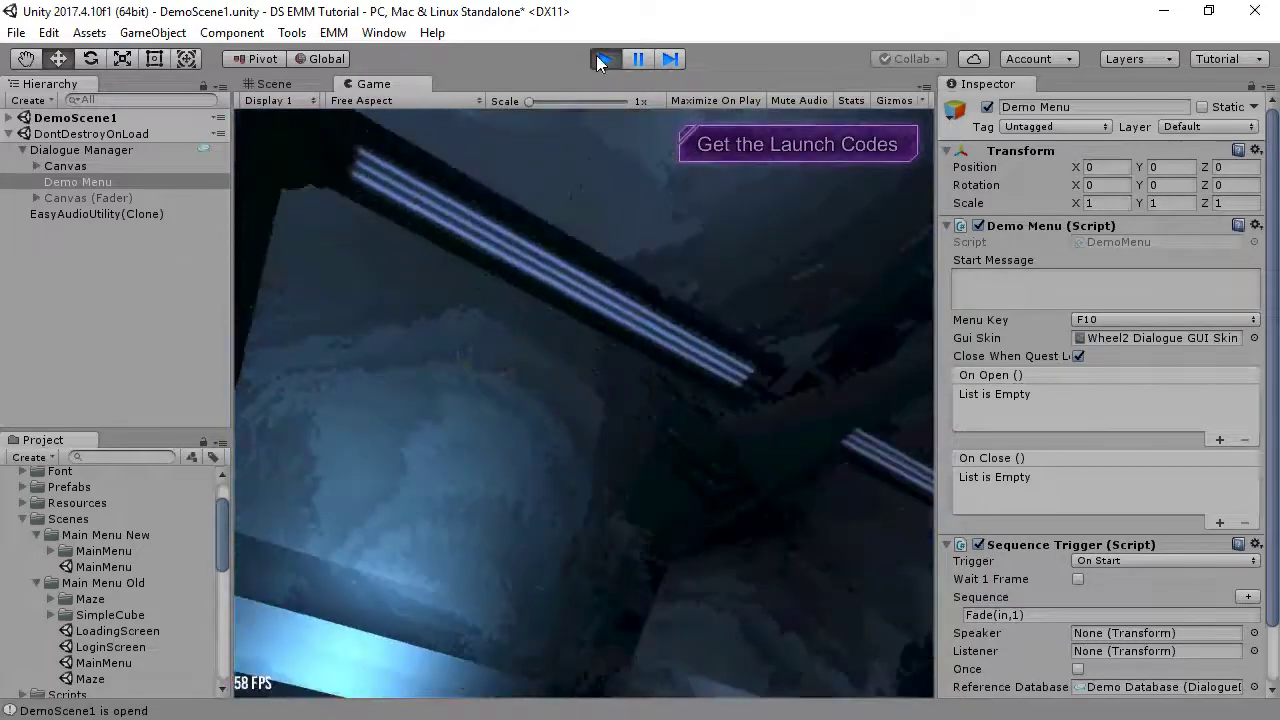
Step: Restart play, continue from the Quicksave into DemoScene1, and pause the game
click(604, 59)
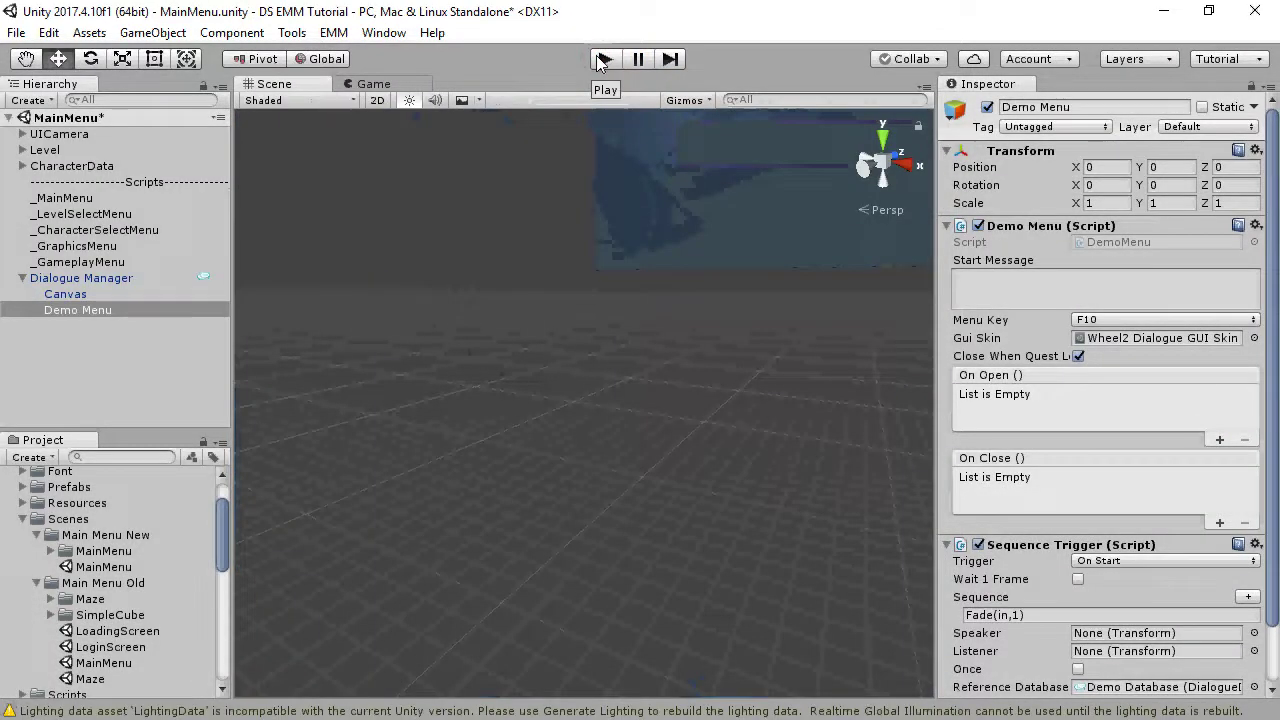
click(603, 59)
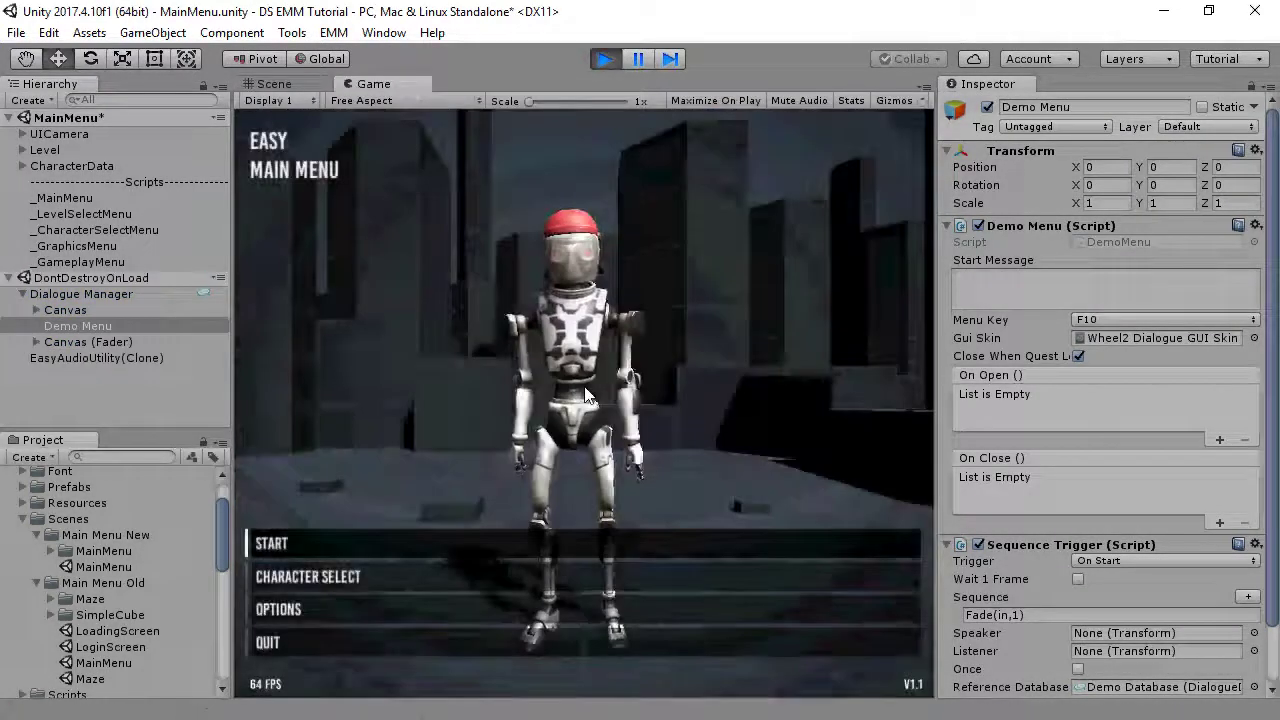
click(300, 542)
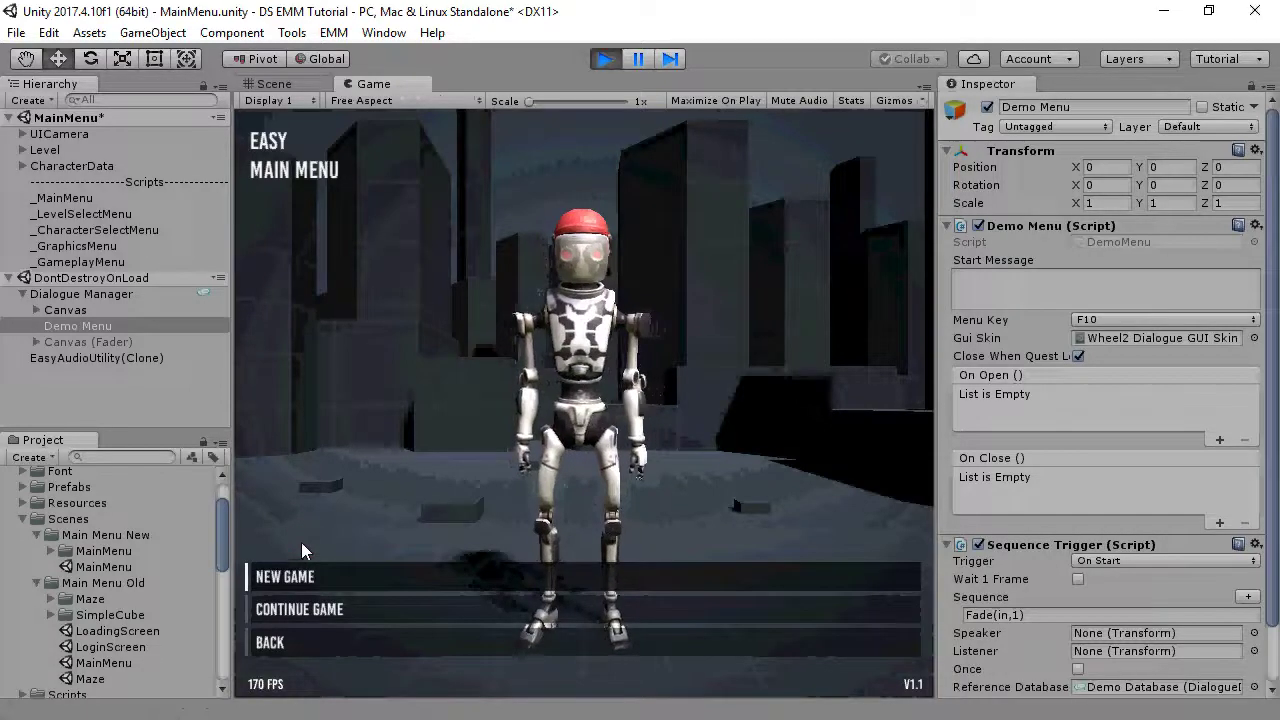
click(313, 612)
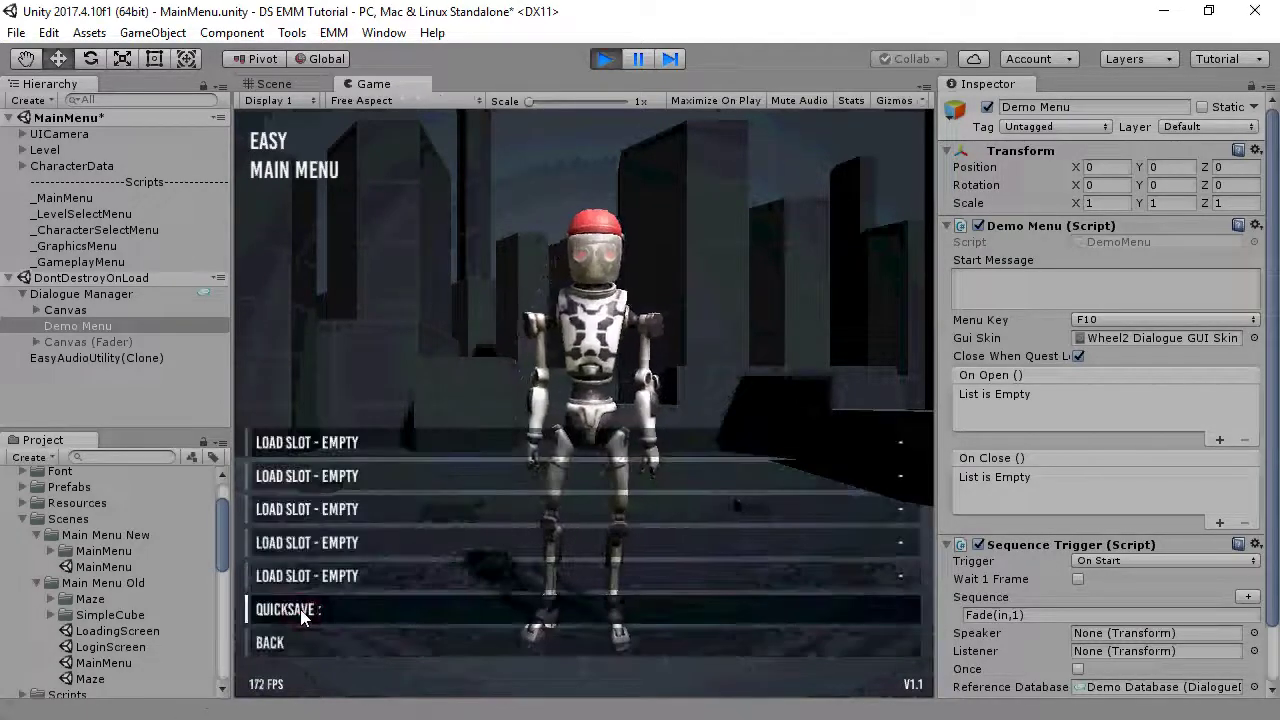
click(300, 610)
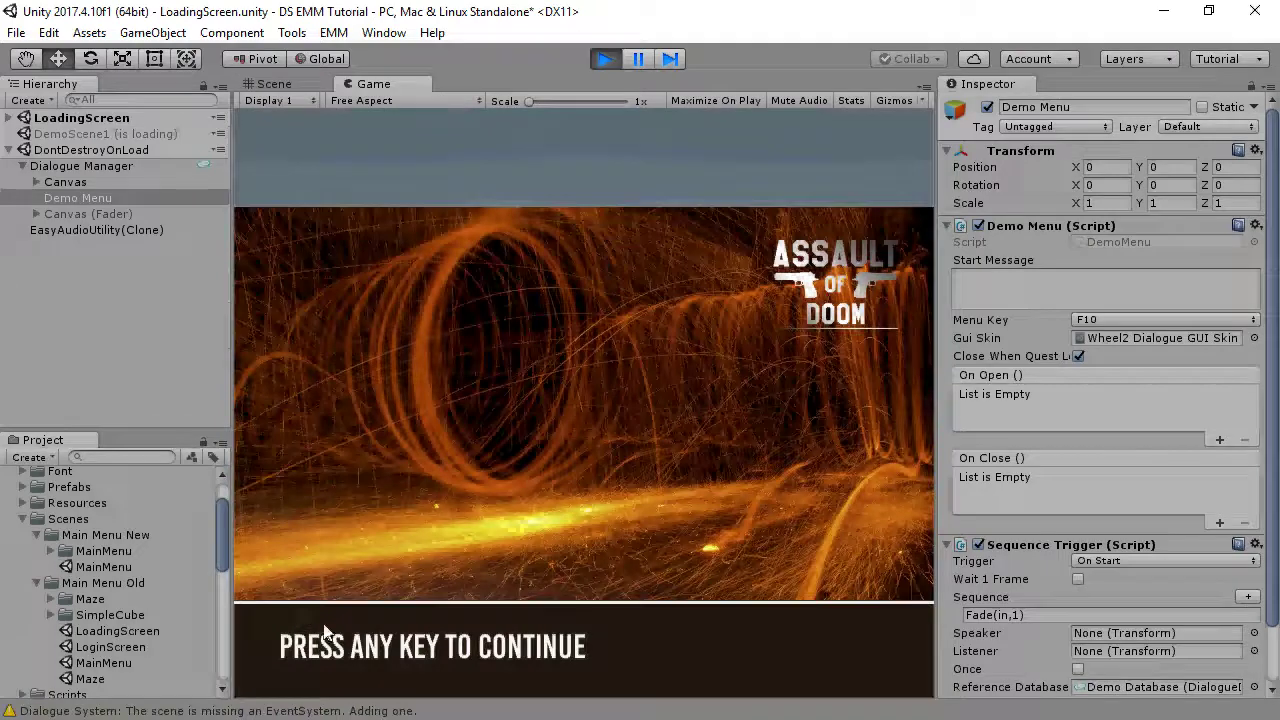
click(348, 662)
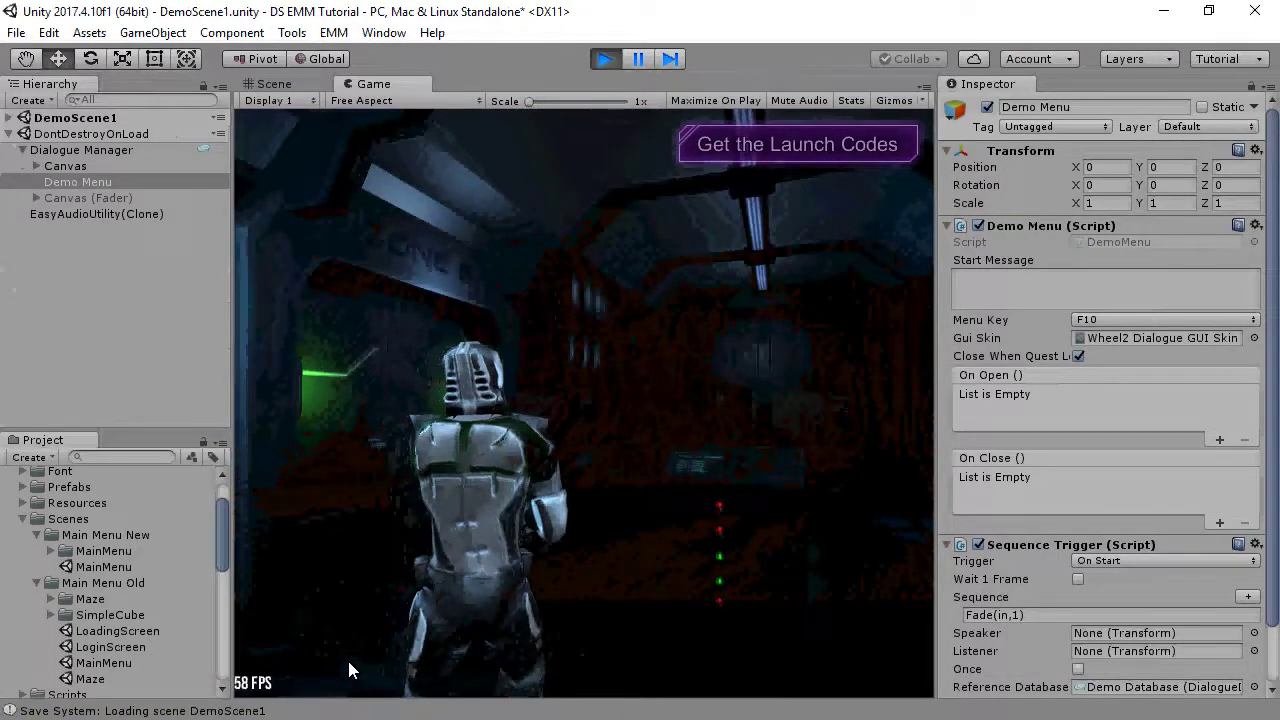
key(Escape)
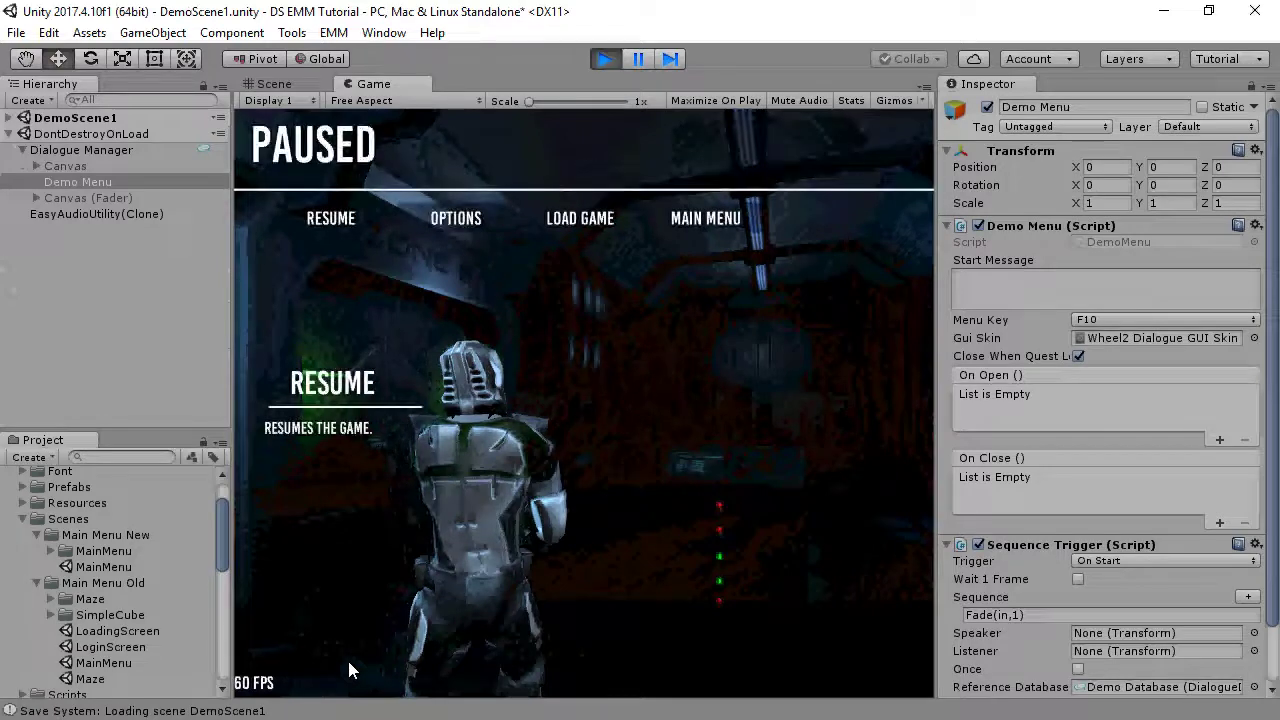
Step: Inspect the Player's components under DemoScene1 in the Hierarchy
click(9, 118)
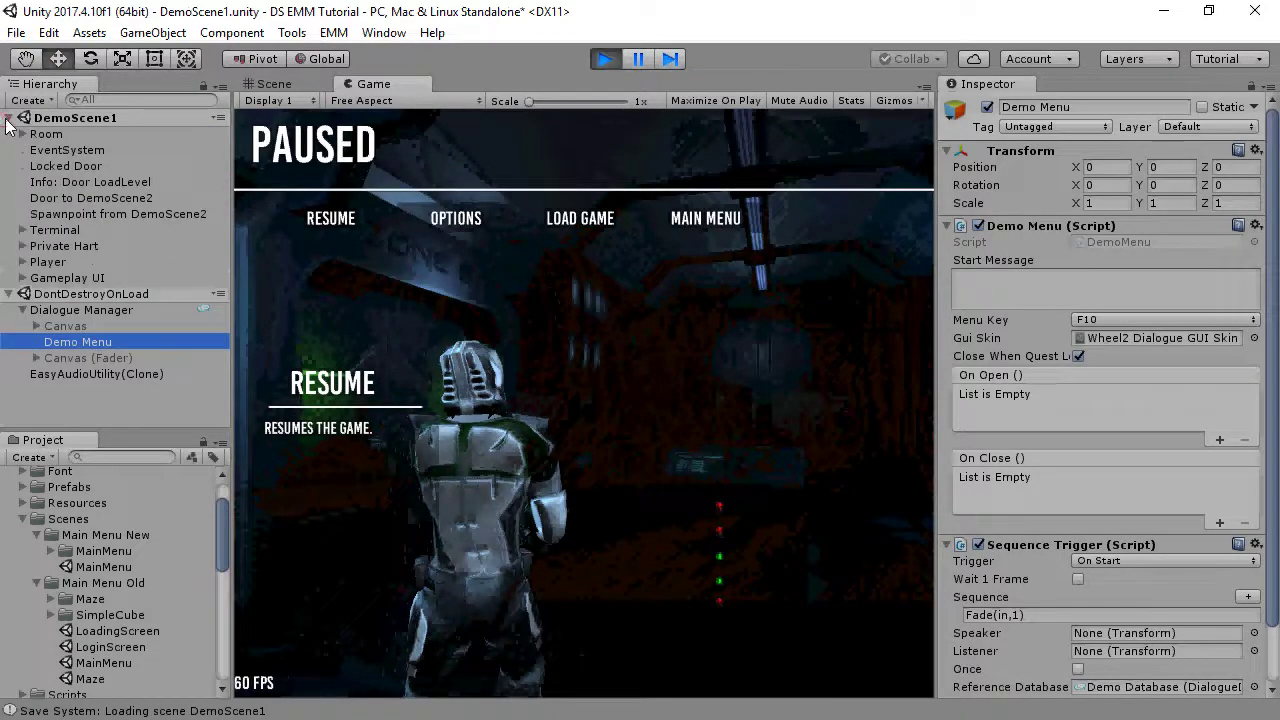
click(47, 262)
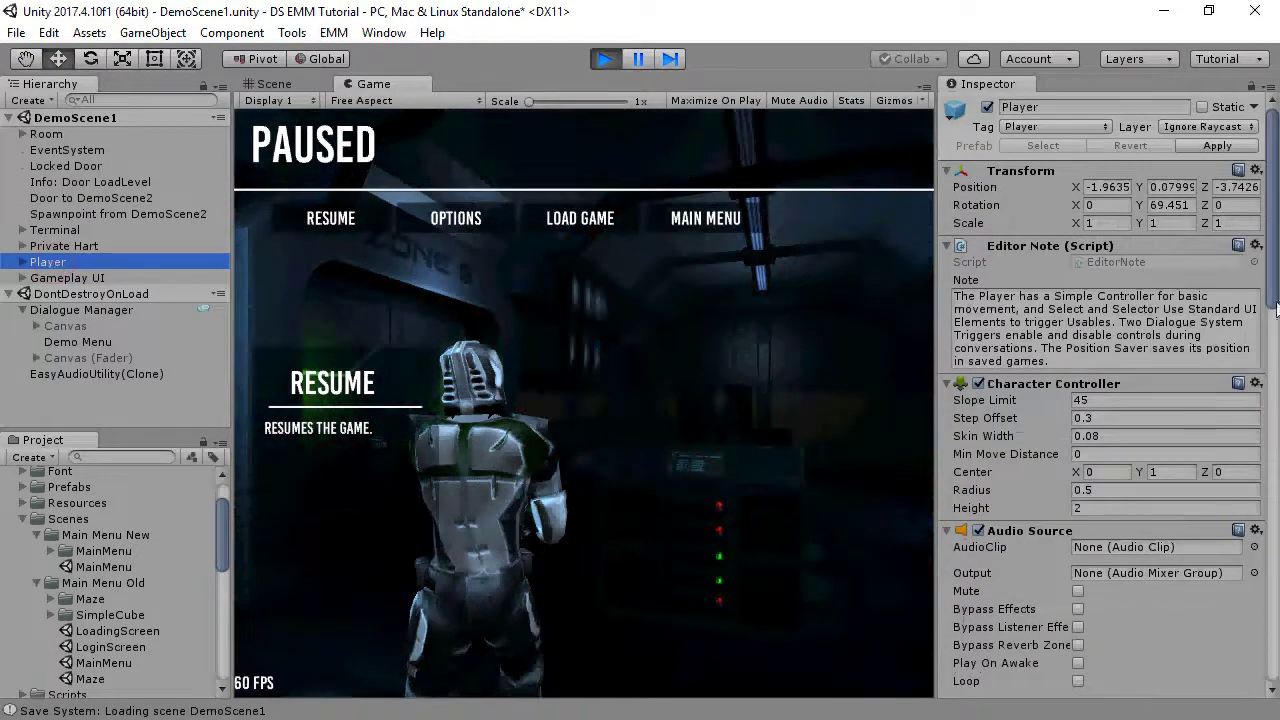
drag(1276, 310, 1276, 555)
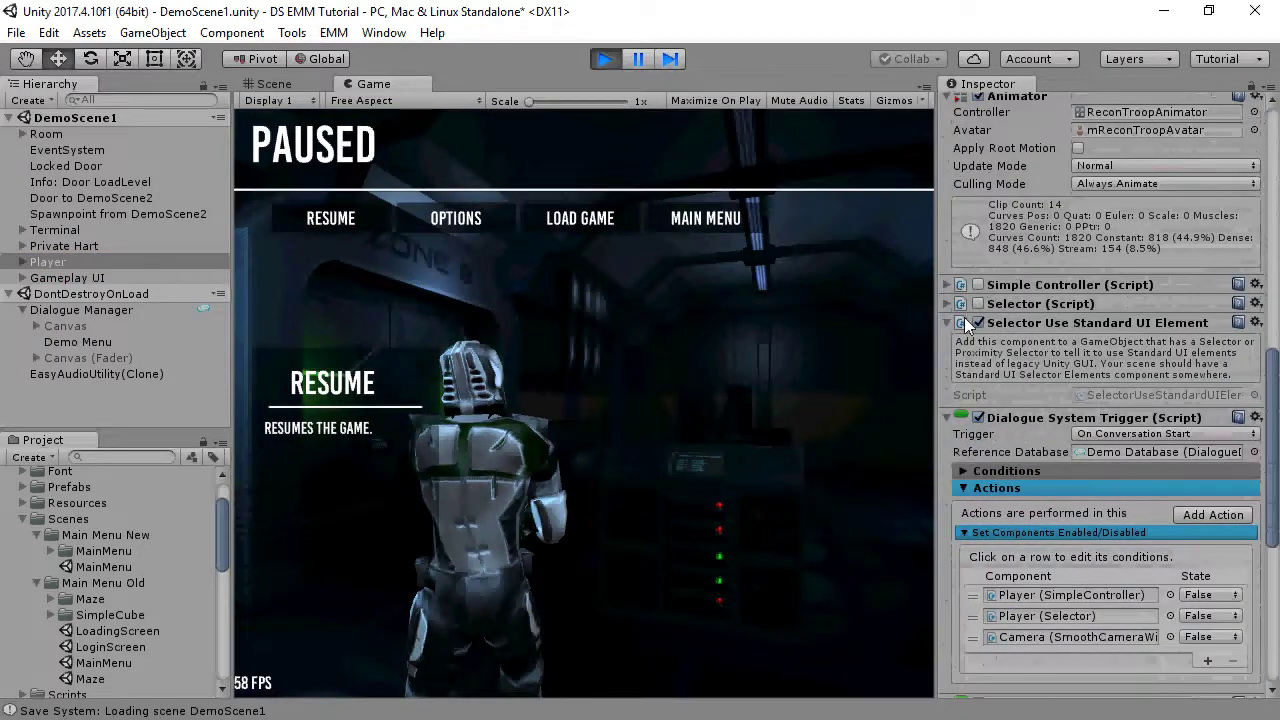
Step: Resume, re-pause to check the Load Game list shows the quicksave, then stop play
key(Escape)
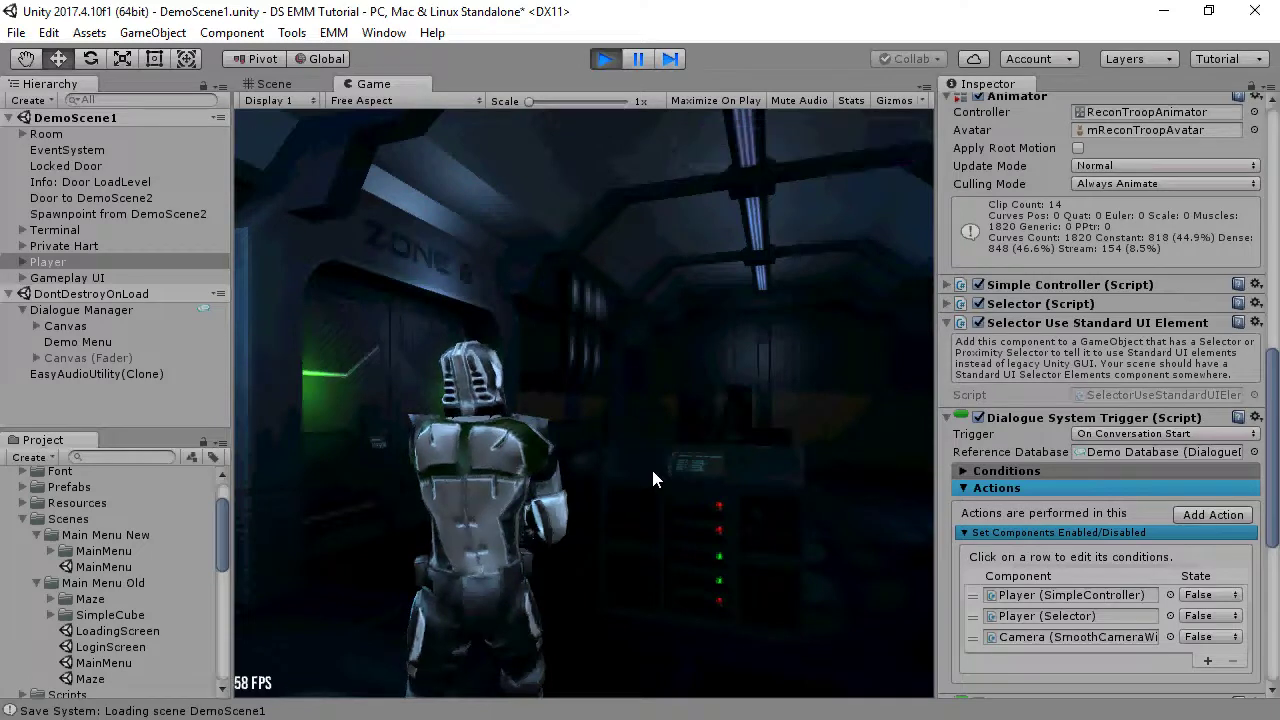
key(Escape)
click(580, 216)
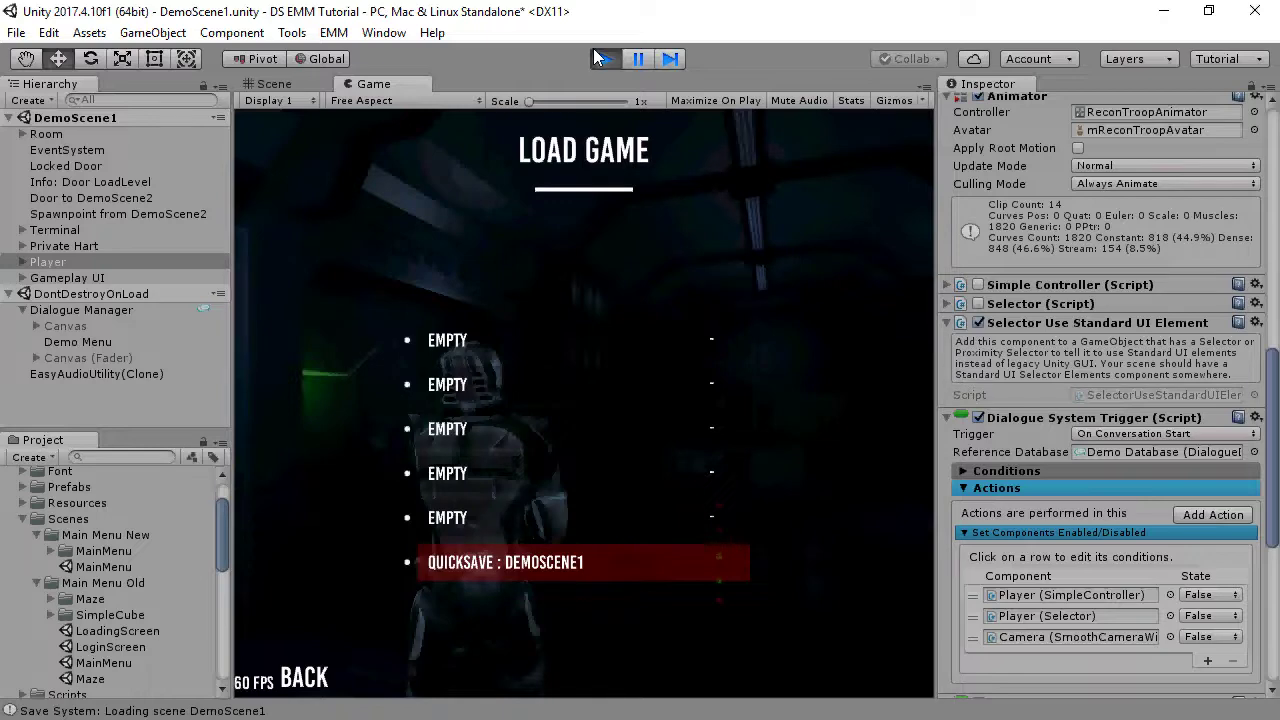
click(597, 55)
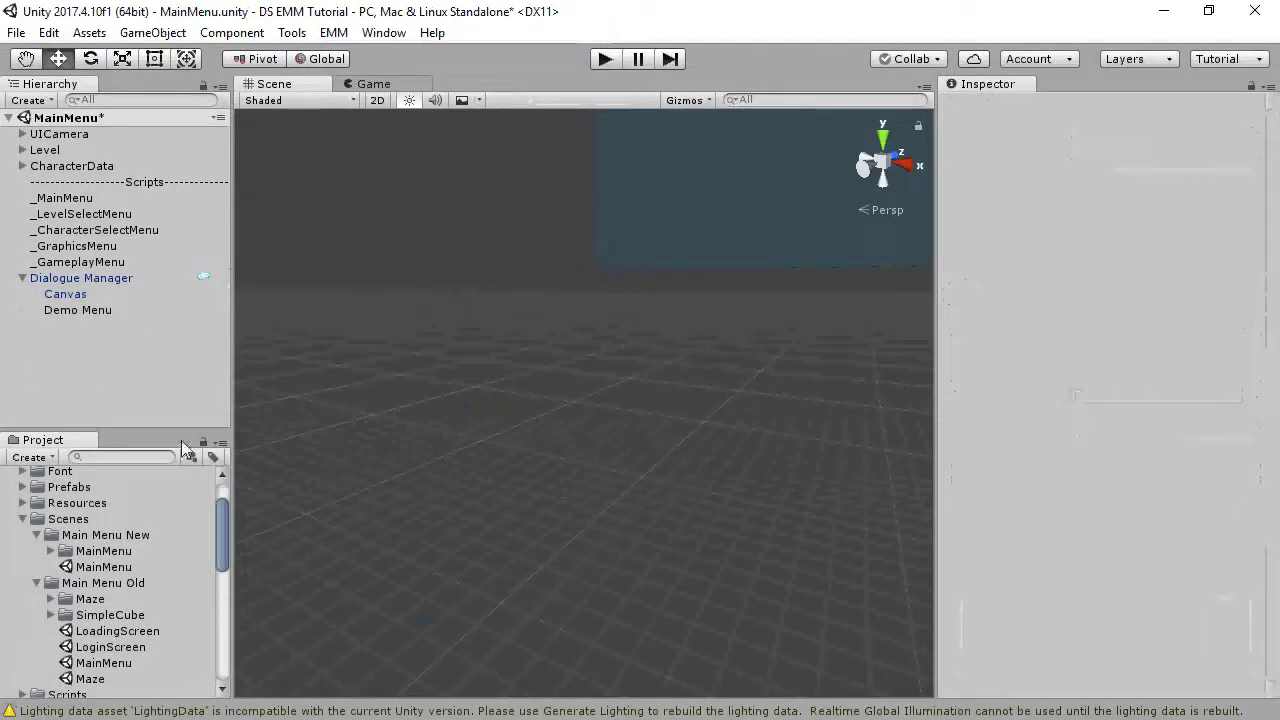
Step: Save MainMenu, open DemoScene1 and review the Player's Position Saver with Use Player Spawnpoint enabled
drag(226, 563, 218, 668)
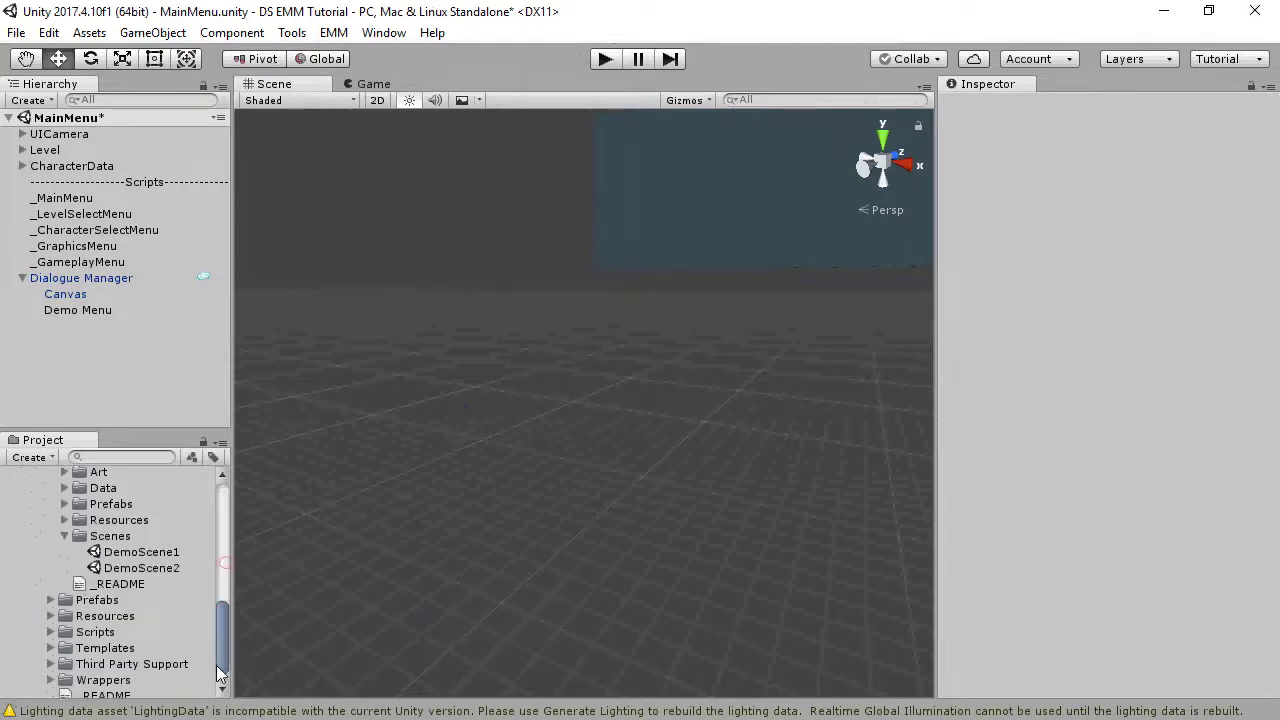
double_click(141, 552)
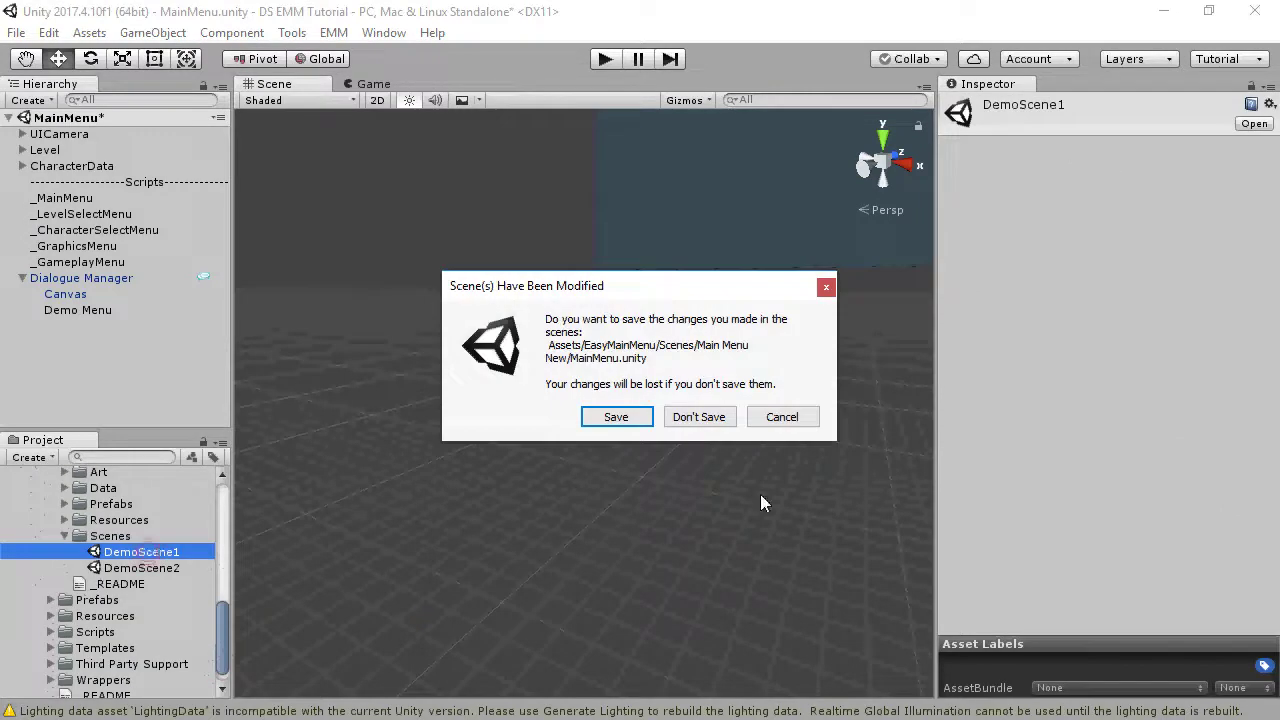
click(614, 417)
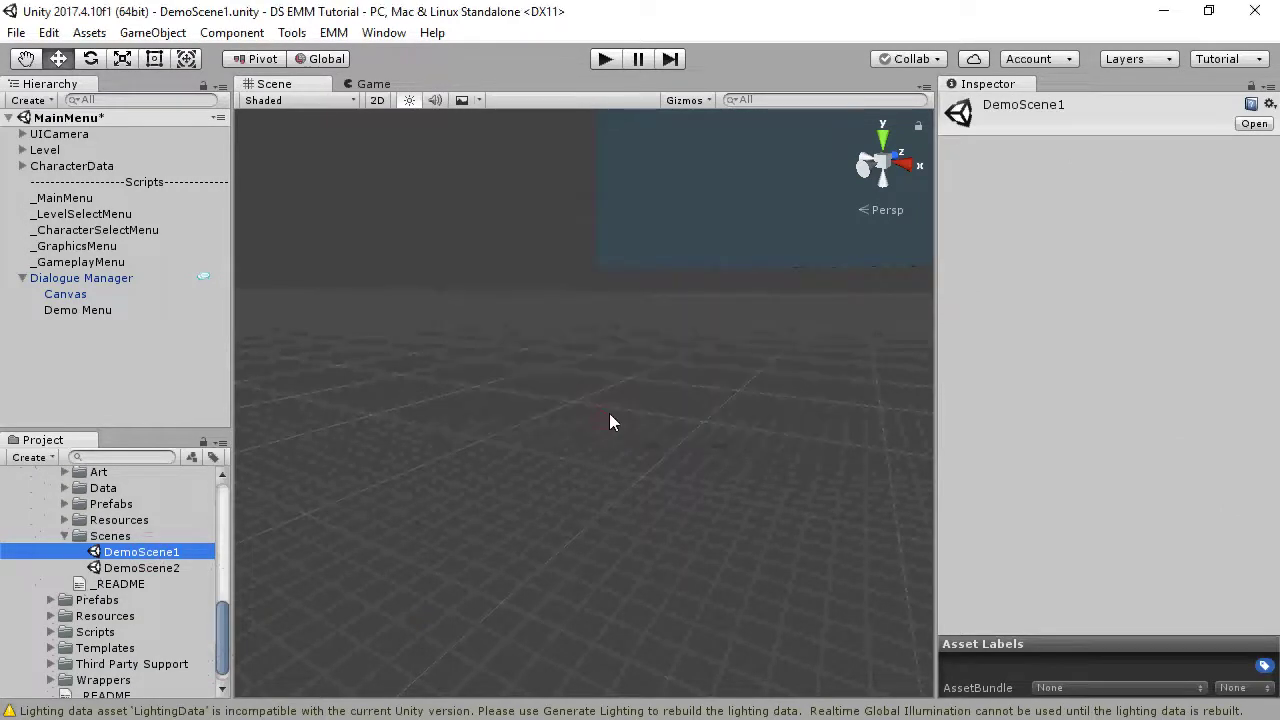
click(55, 262)
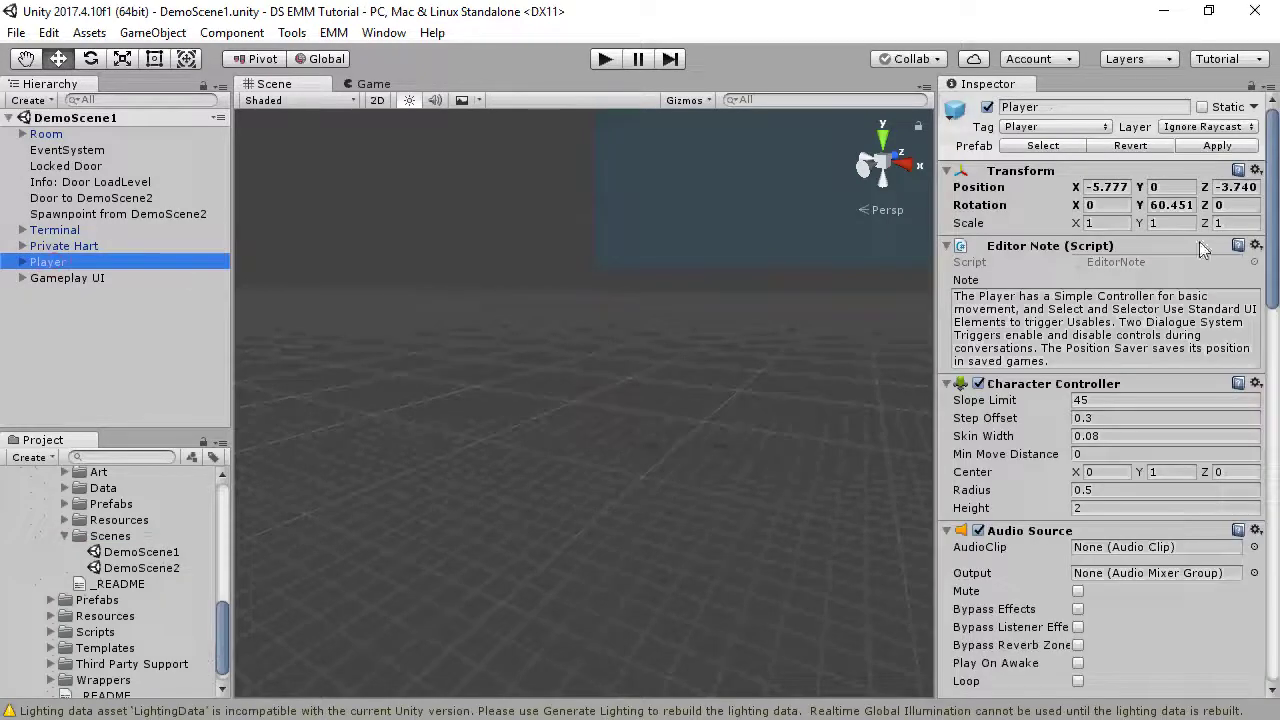
drag(1272, 253, 1272, 630)
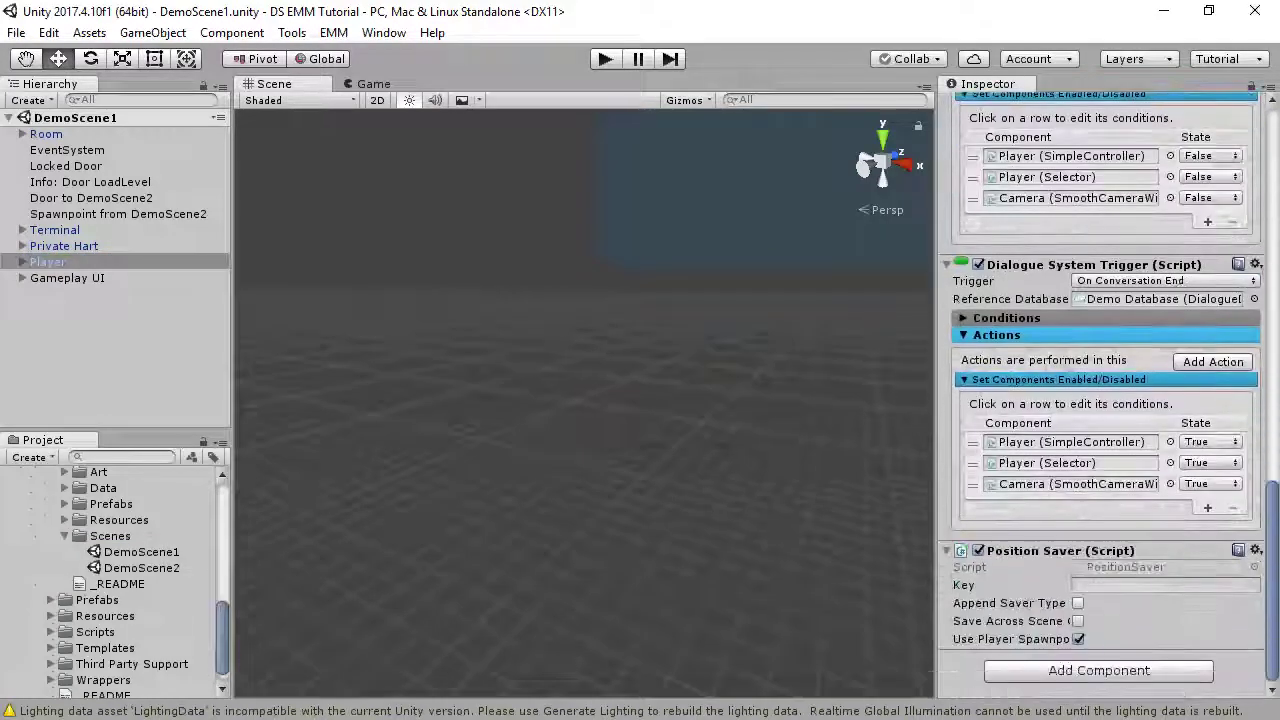